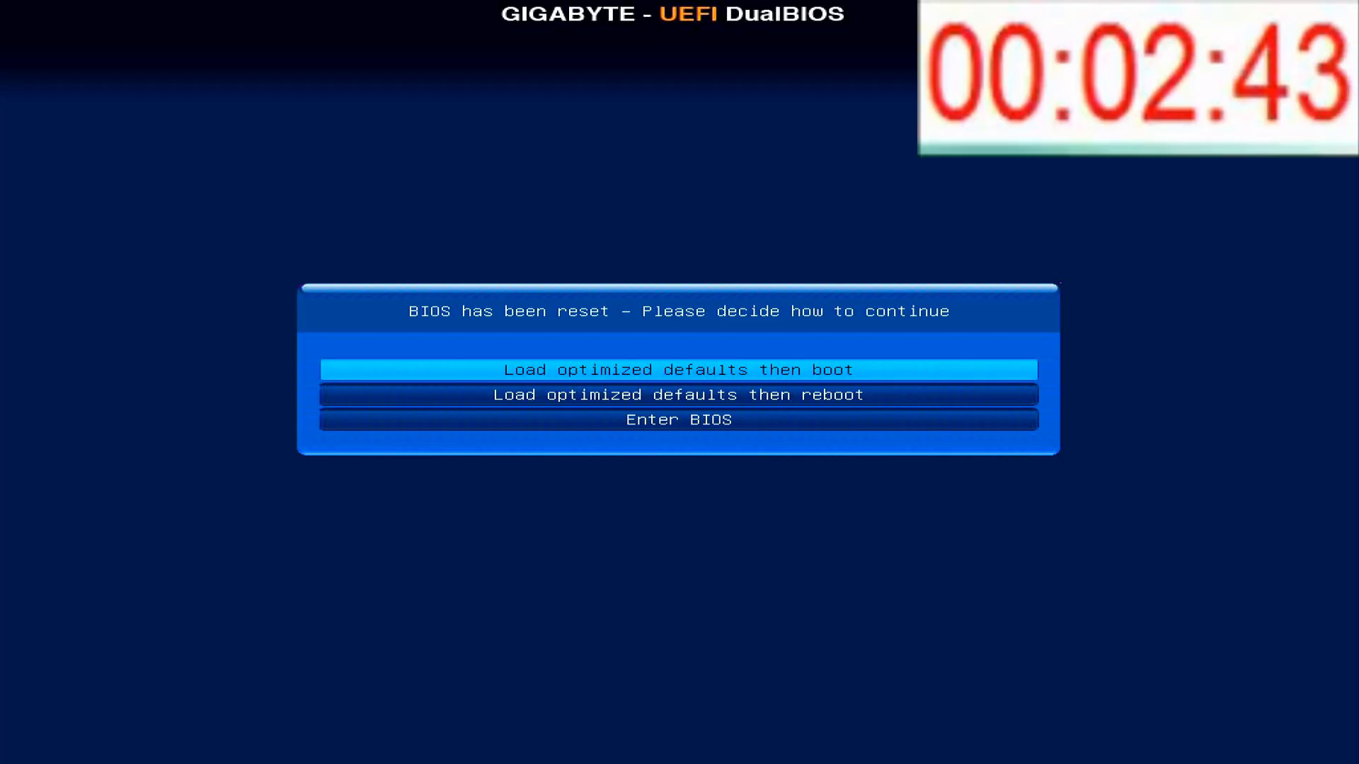
Choose to load optimized defaults and reboot, reaching setup that shows H77-DS3H with BIOS F6
{"action": "key", "text": "Down"}
{"action": "key", "text": "Down"}
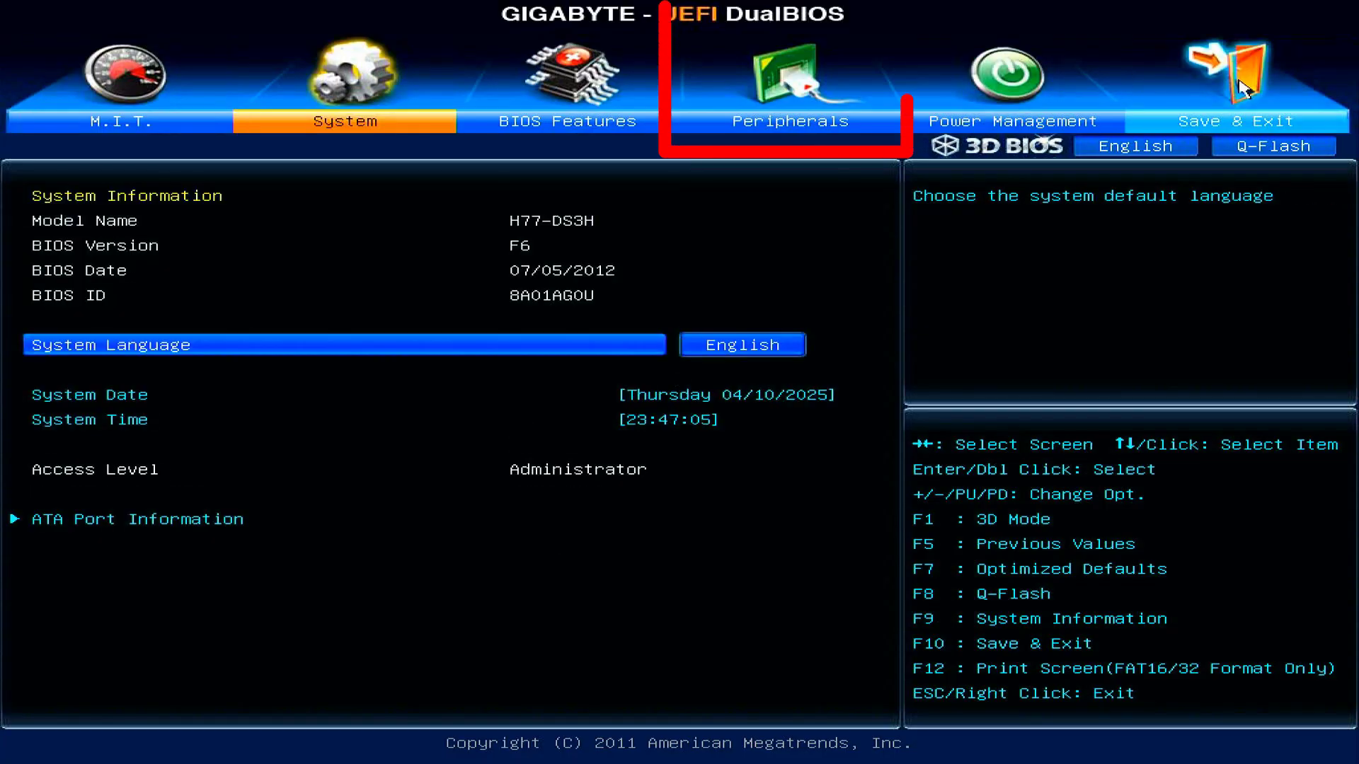
Change SATA Mode Selection on the Peripherals page from IDE to AHCI, then go to Save & Exit
{"action": "left_click", "coordinate": [785, 121]}
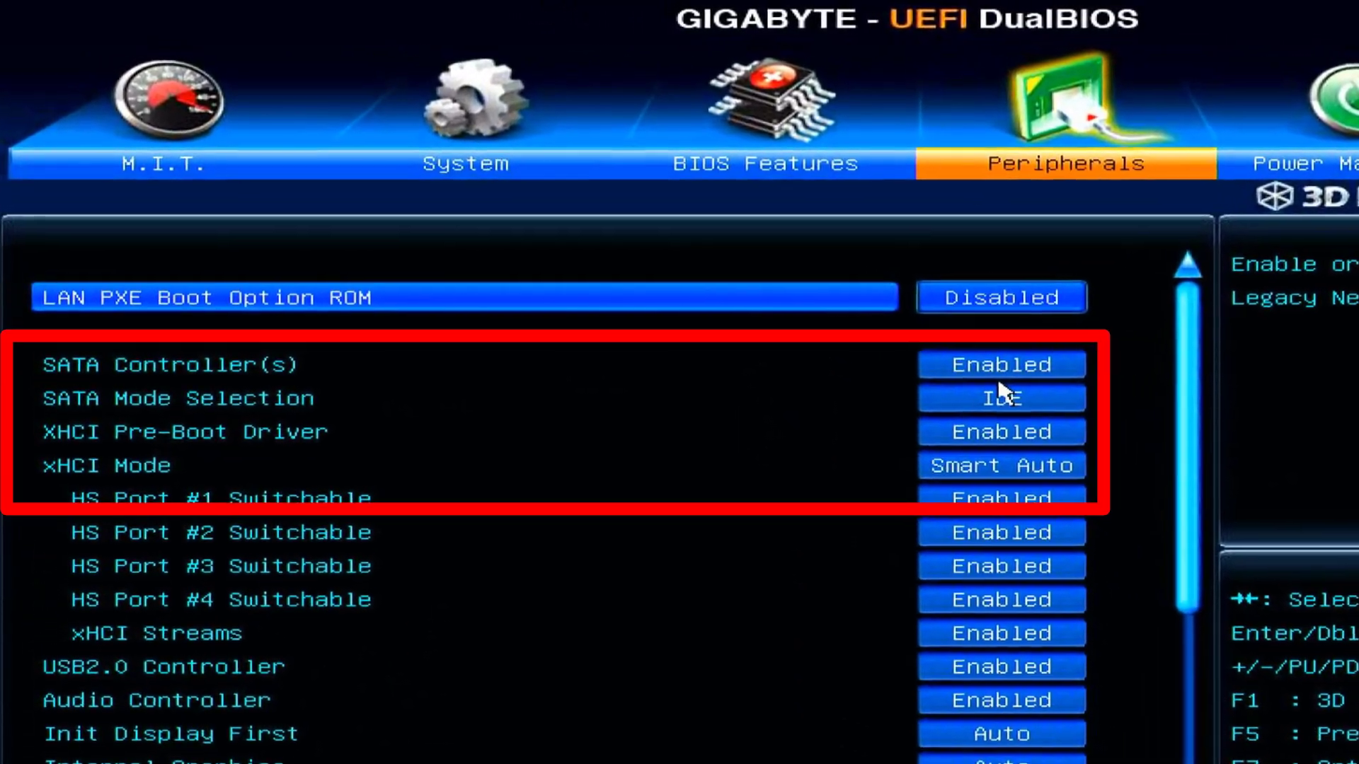
{"action": "double_click", "coordinate": [1015, 410]}
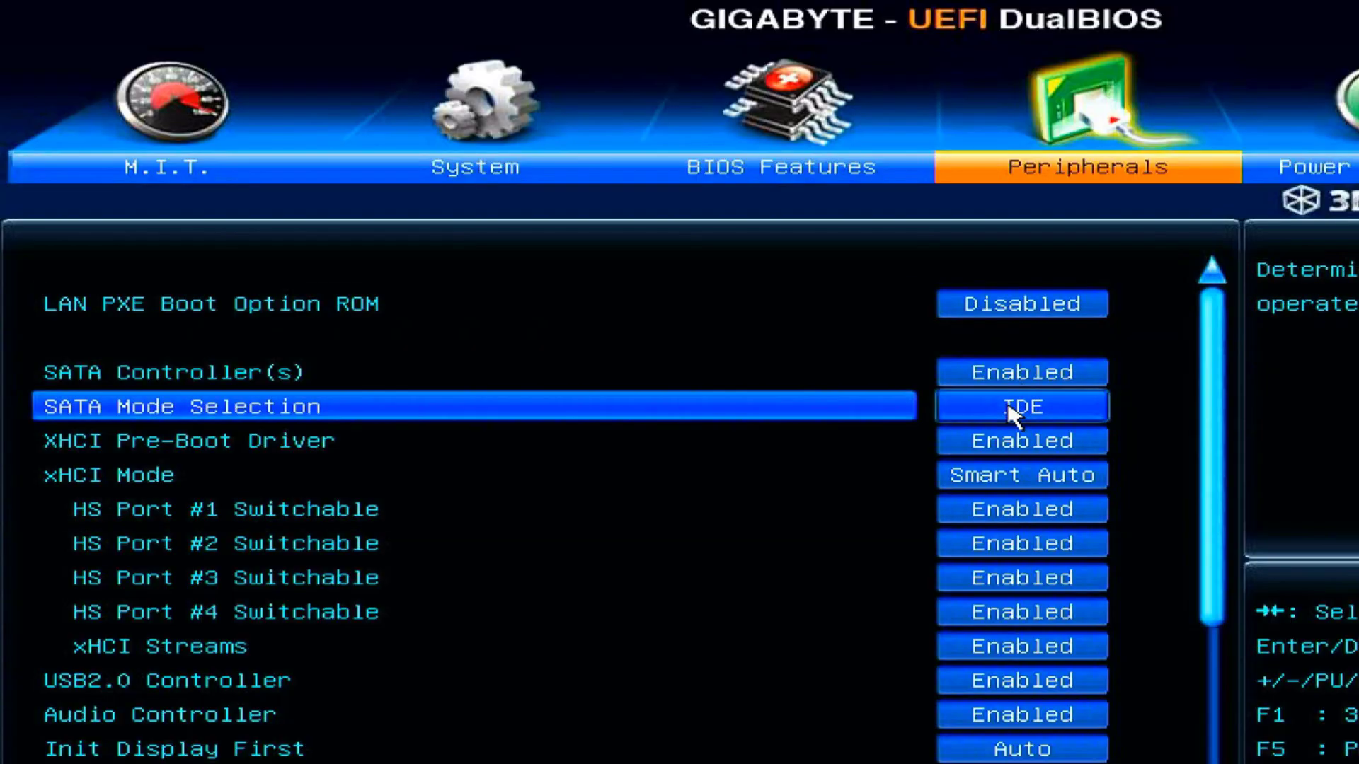
{"action": "left_click", "coordinate": [944, 542]}
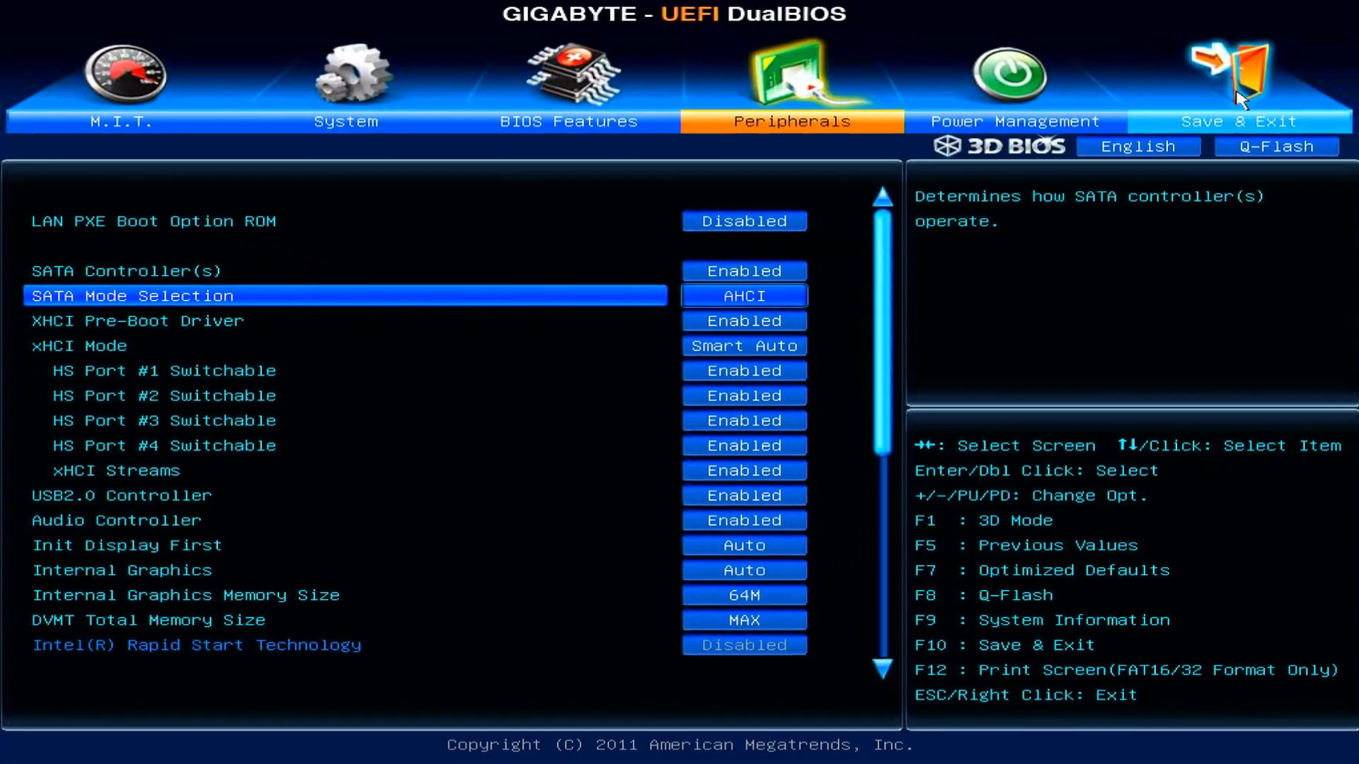
{"action": "left_click", "coordinate": [1239, 97]}
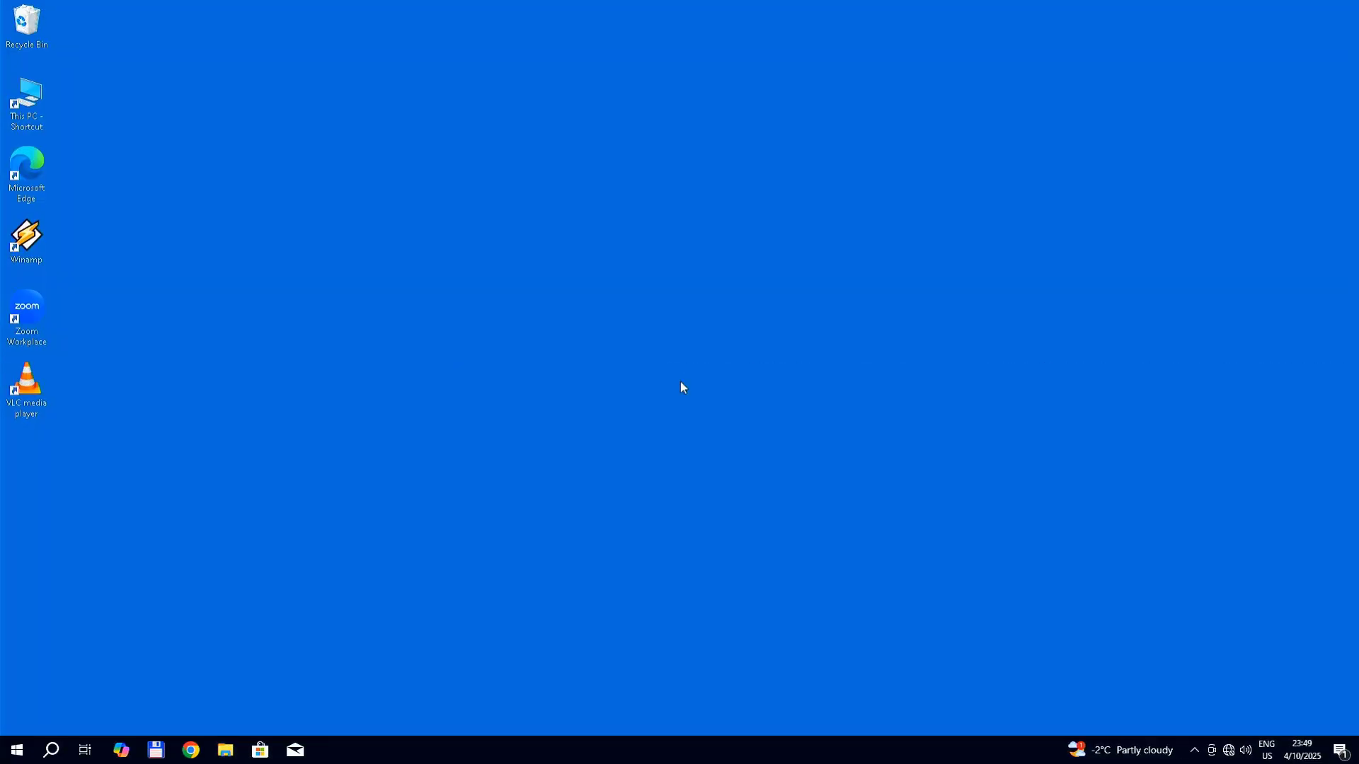
Launch System Information via an msinfo search and check the BIOS Version/Date entry (F6, 7/5/2012)
{"action": "left_click", "coordinate": [53, 747]}
{"action": "type", "text": "msinf"}
{"action": "key", "text": "Return"}
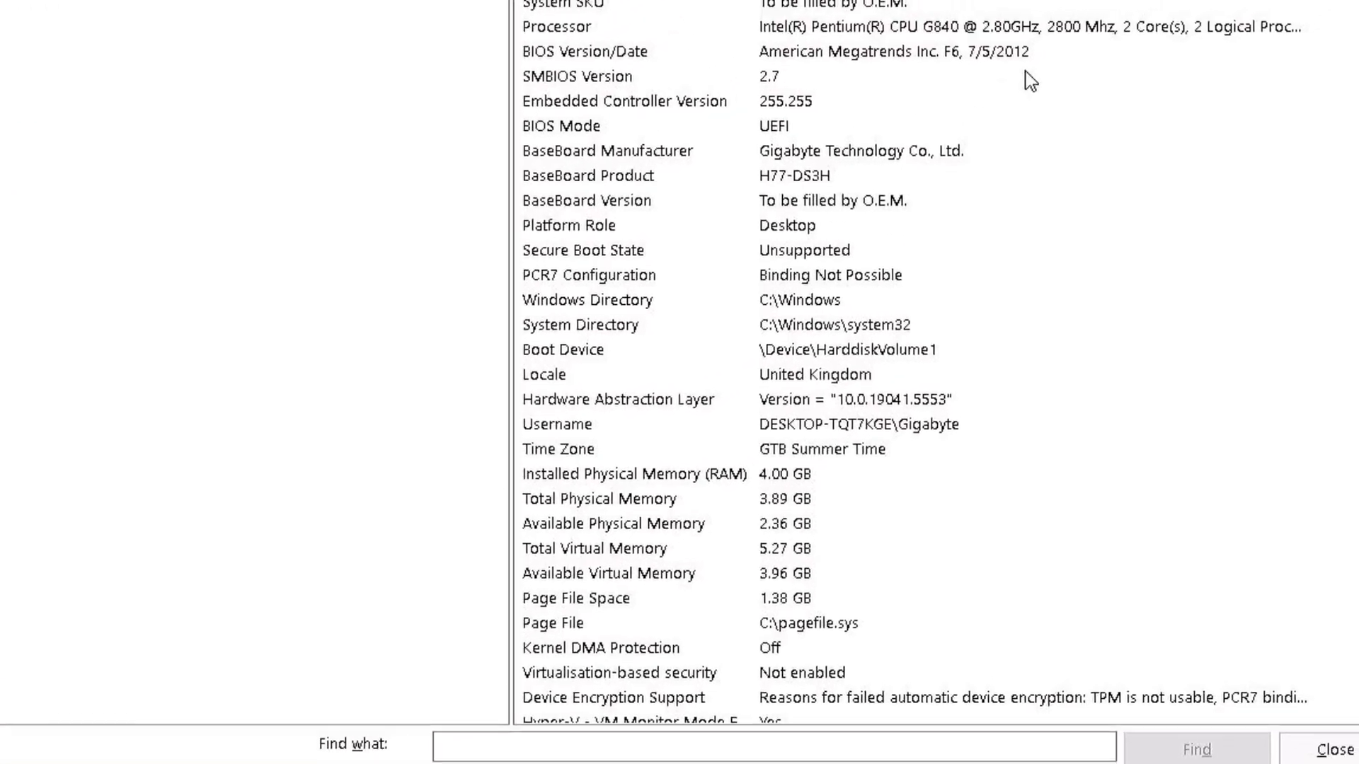
{"action": "left_click", "coordinate": [1026, 55]}
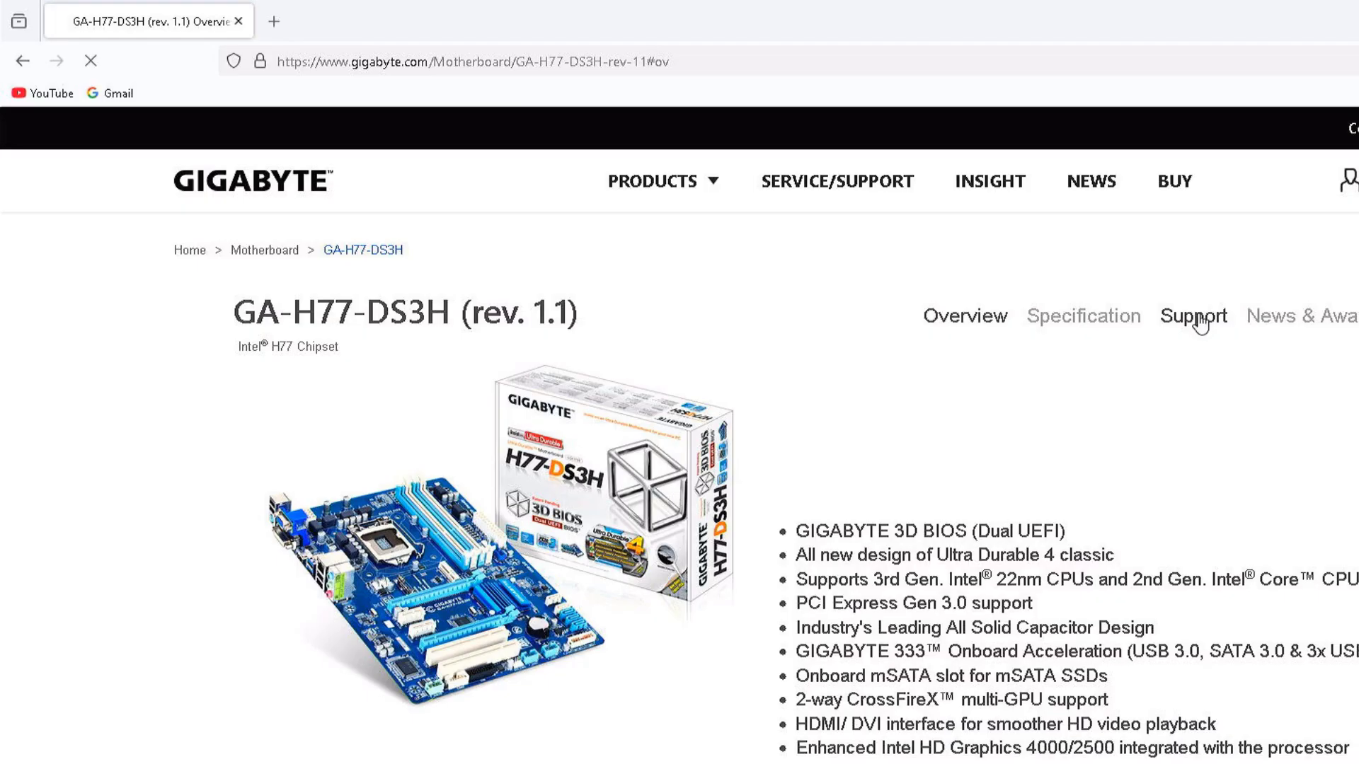
On the GA-H77-DS3H support page, filter to Windows 10 64bit and download the F7 and F9 BIOS files
{"action": "left_click", "coordinate": [1203, 320]}
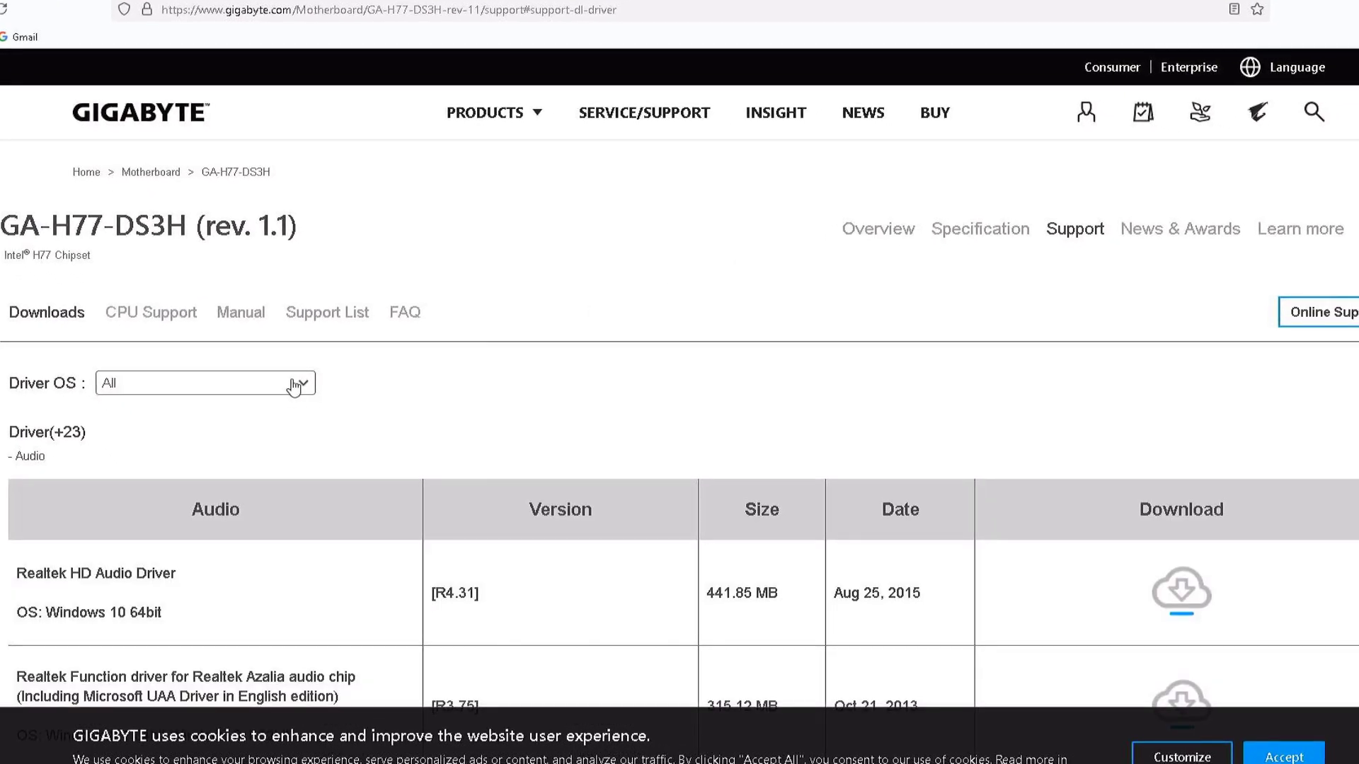
{"action": "left_click", "coordinate": [297, 385]}
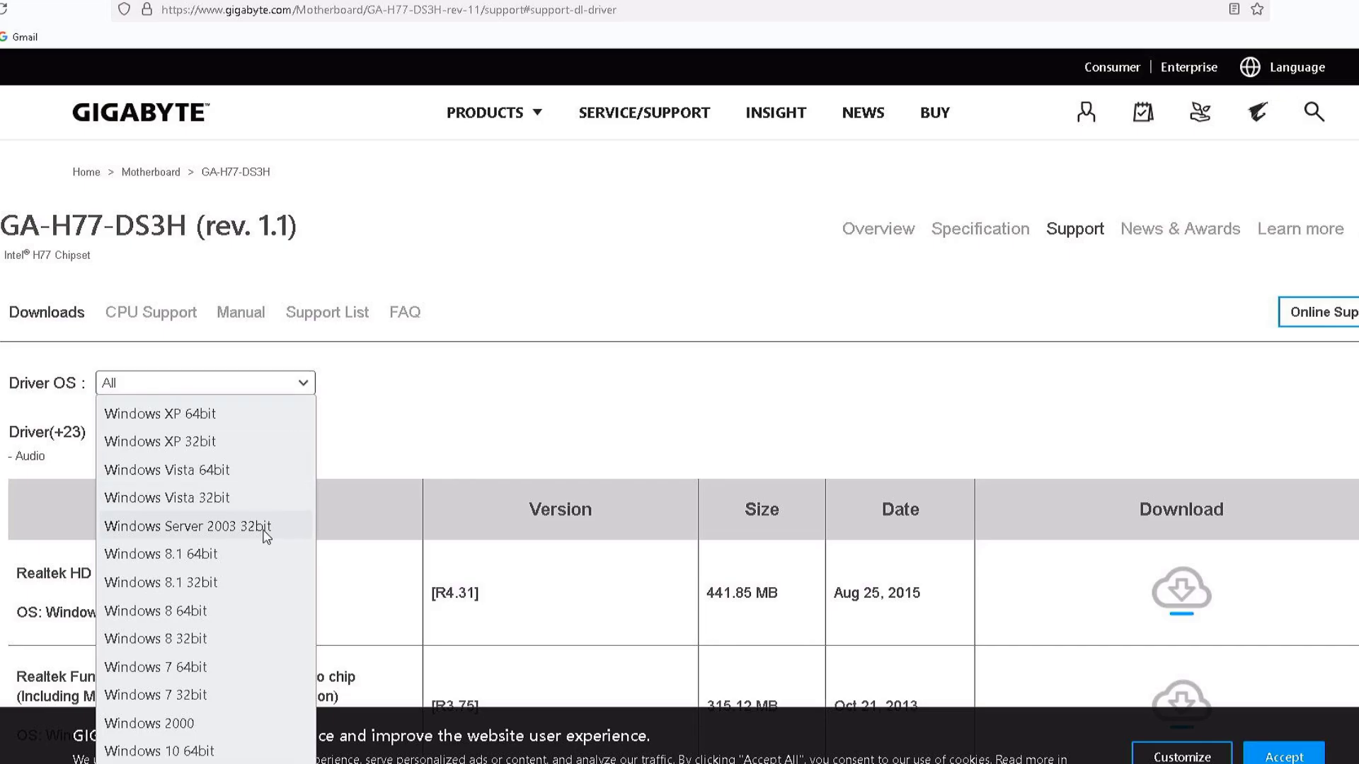
{"action": "left_click", "coordinate": [203, 753]}
{"action": "scroll", "coordinate": [289, 568], "scroll_direction": "down", "scroll_amount": 4}
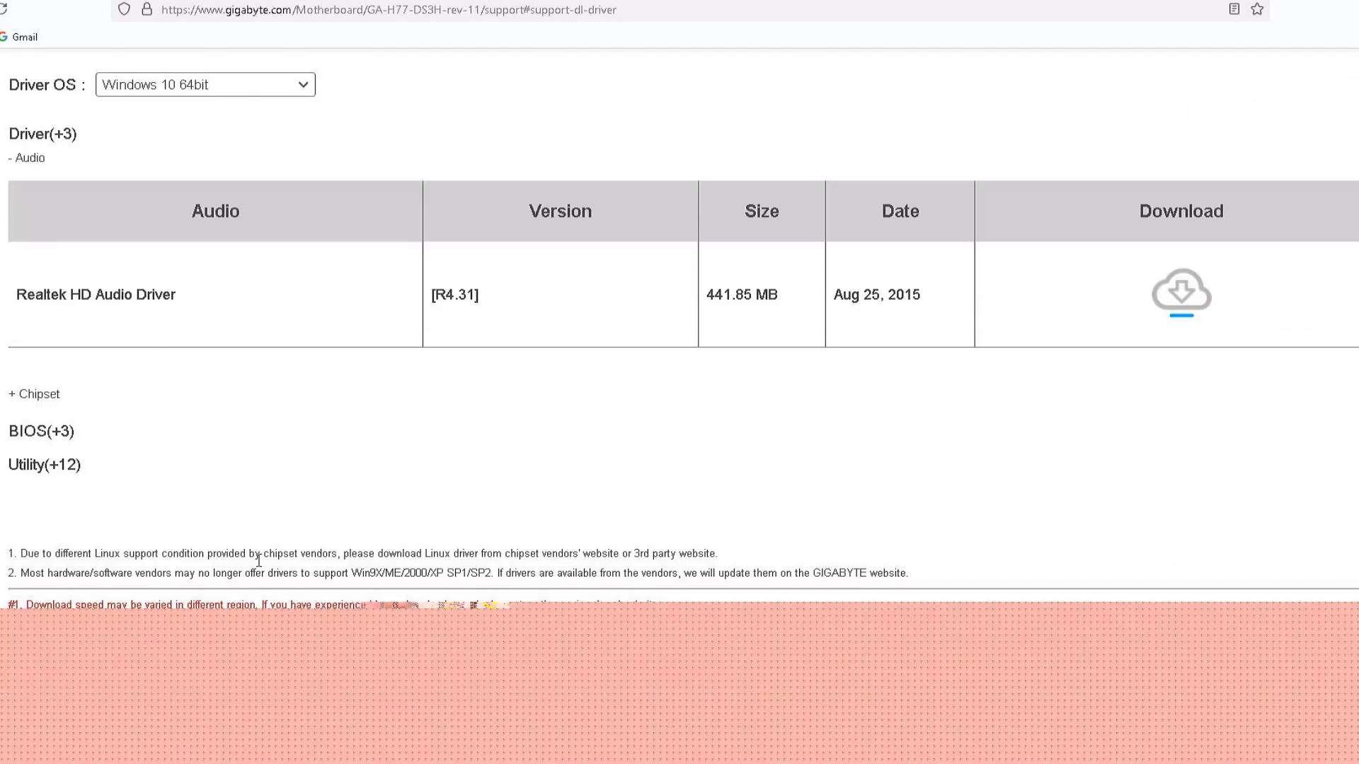
{"action": "left_click", "coordinate": [31, 431]}
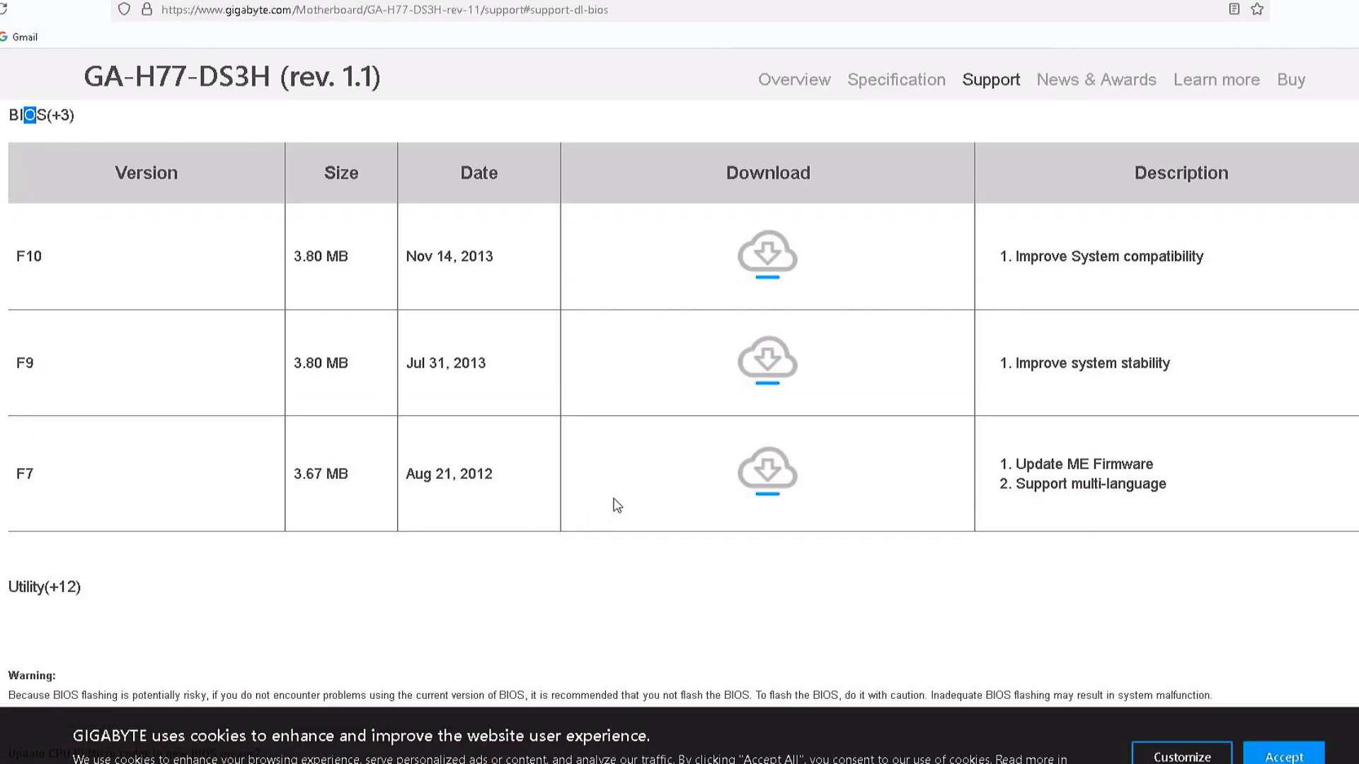
{"action": "left_click", "coordinate": [771, 473]}
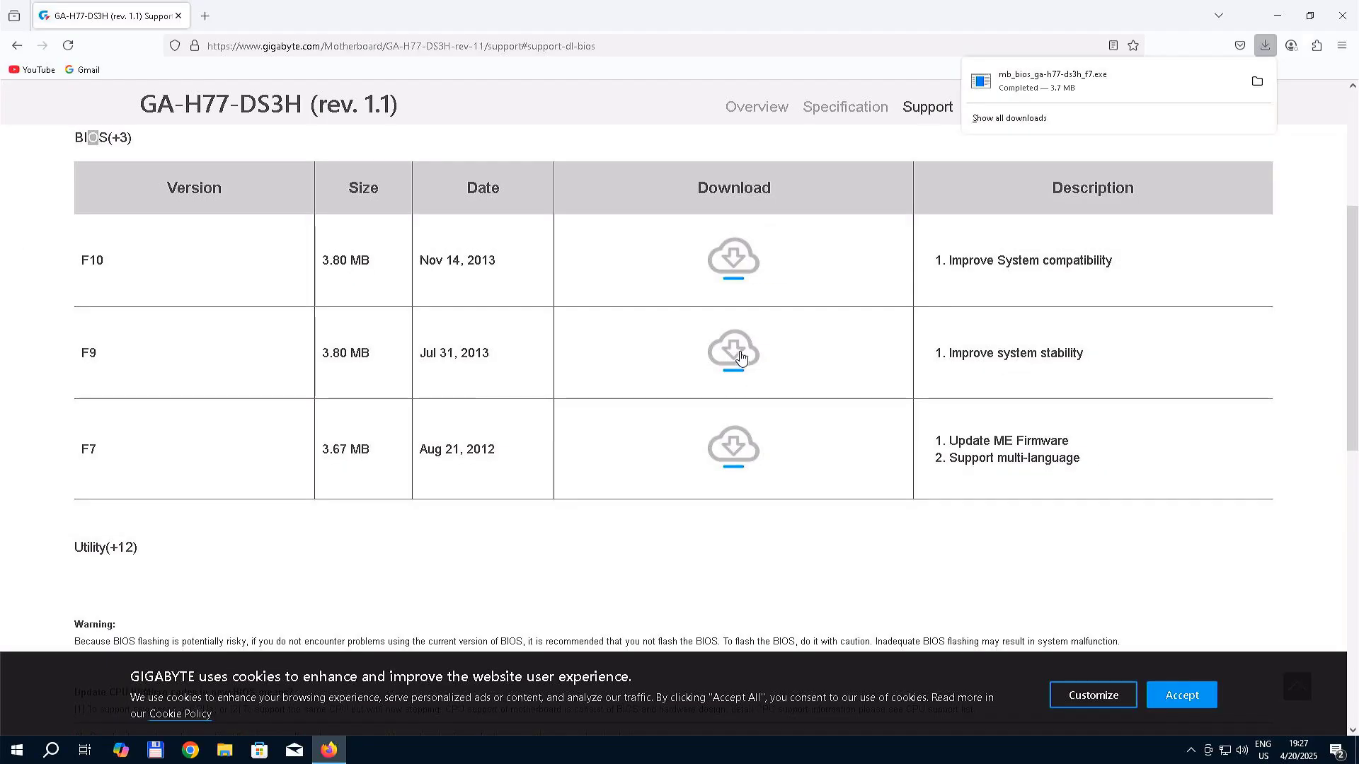
{"action": "left_click", "coordinate": [757, 375]}
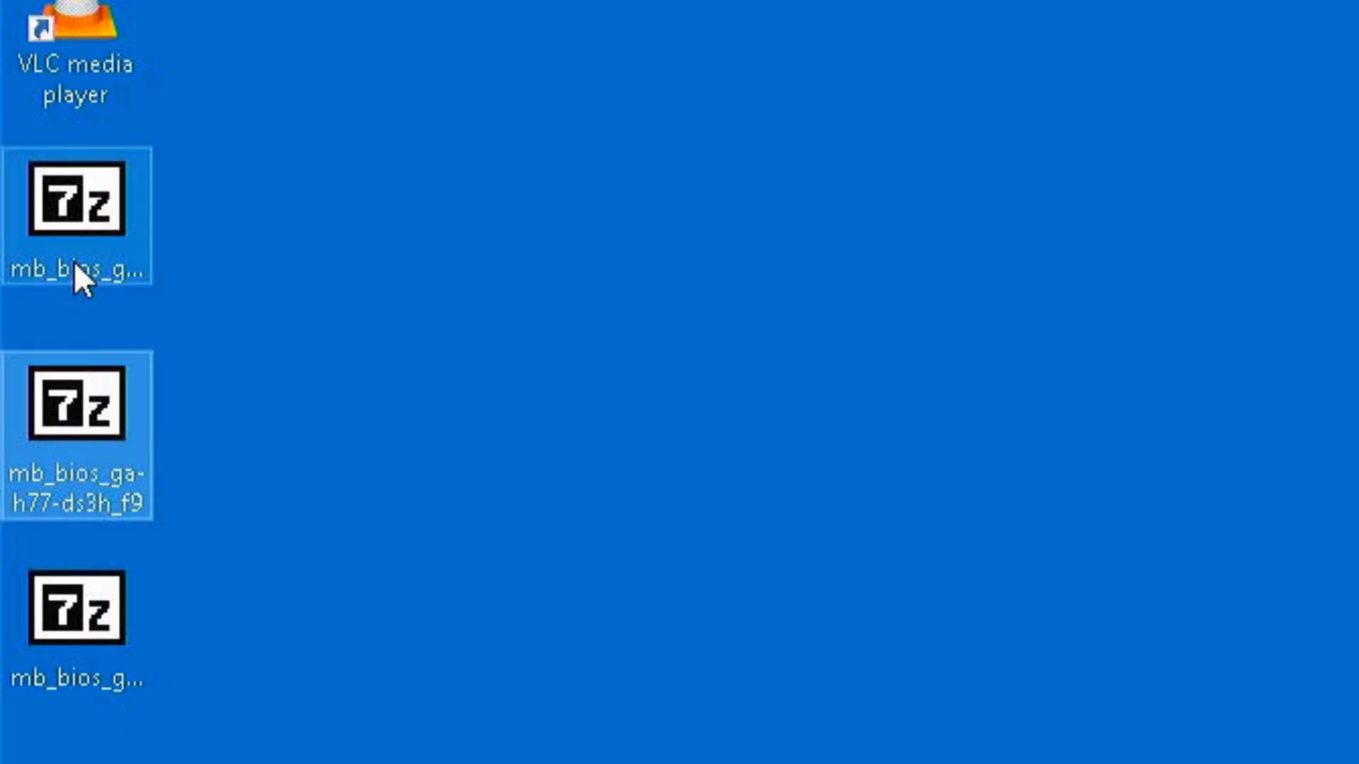
Extract the mb_bios F7 self-extracting archive to the Desktop
{"action": "left_click", "coordinate": [73, 261]}
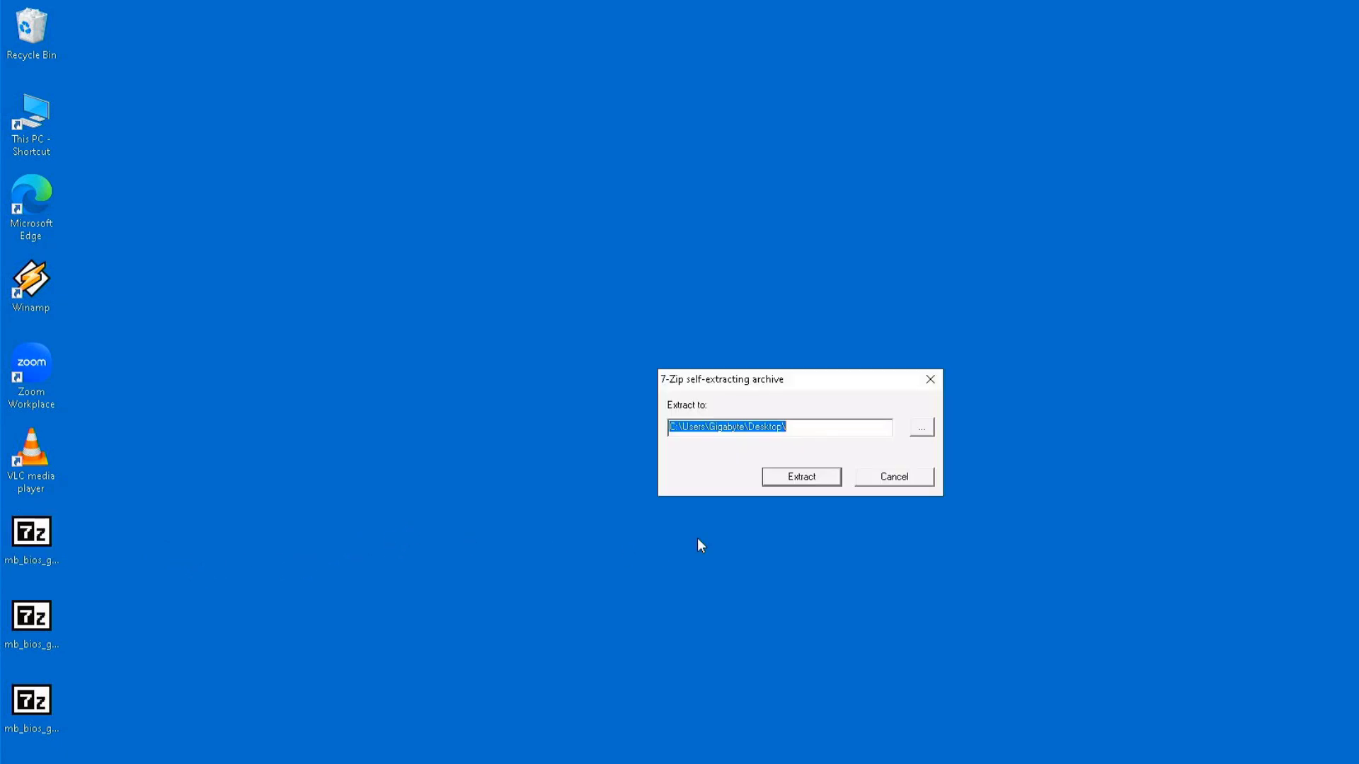
{"action": "left_click", "coordinate": [798, 478]}
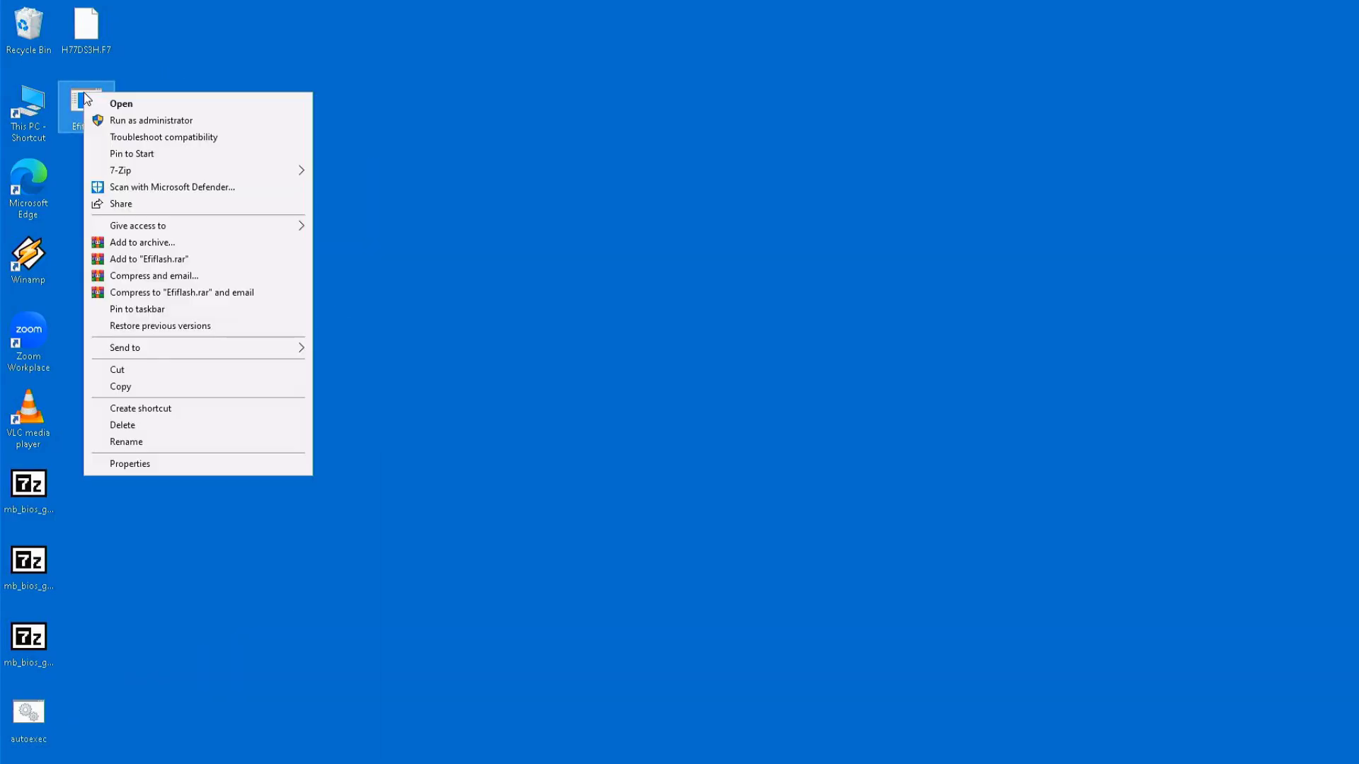
Try running Efiflash as administrator and dismiss the cannot-find error
{"action": "left_click", "coordinate": [141, 121]}
{"action": "left_click", "coordinate": [613, 506]}
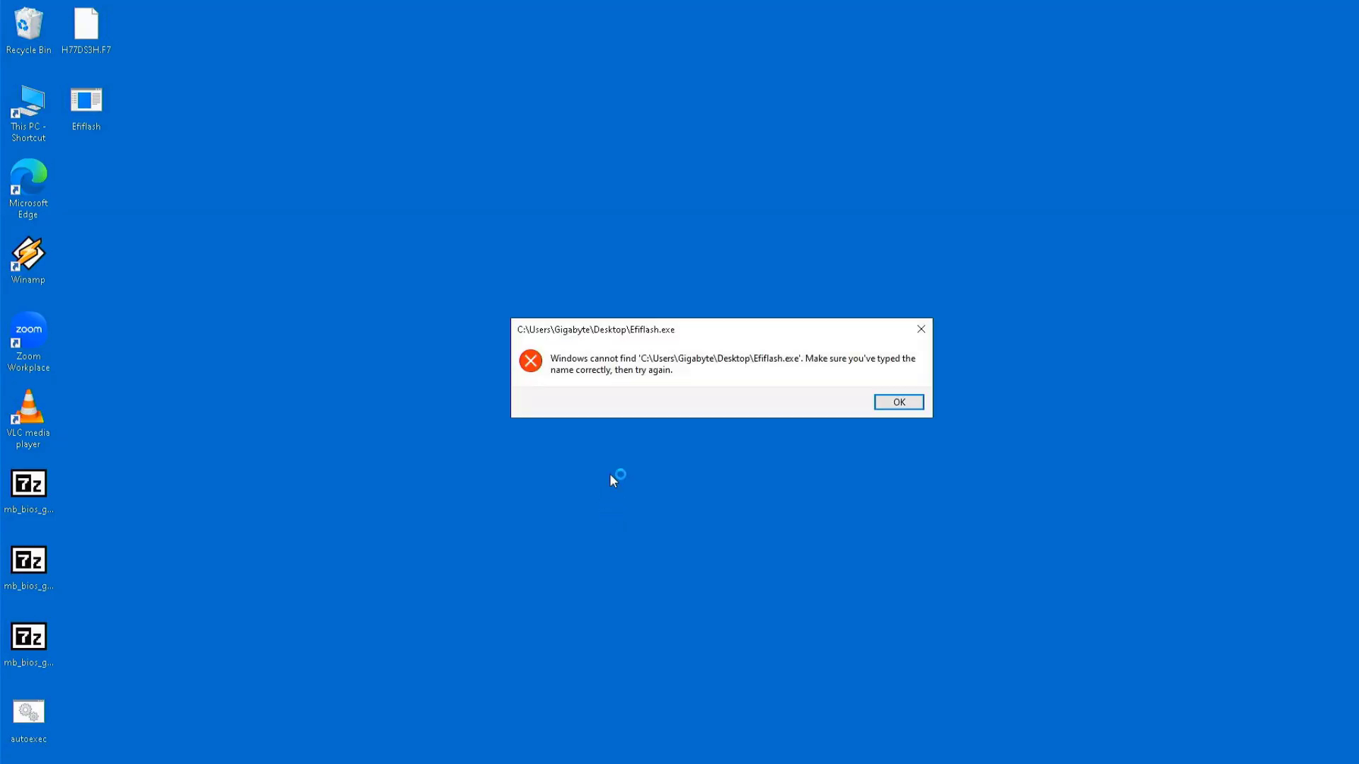
{"action": "left_click", "coordinate": [897, 403]}
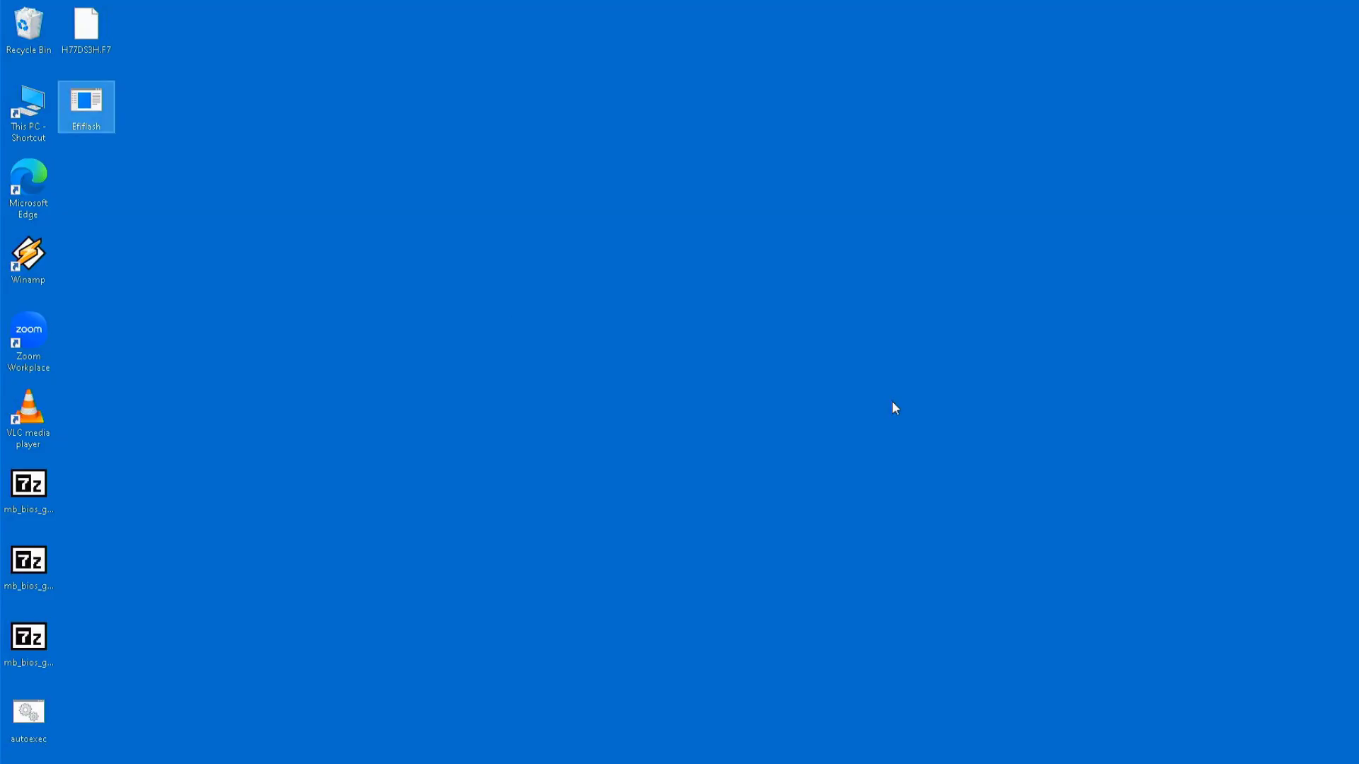
Run autoexec.bat as administrator and approve the Command Processor prompt
{"action": "right_click", "coordinate": [27, 728]}
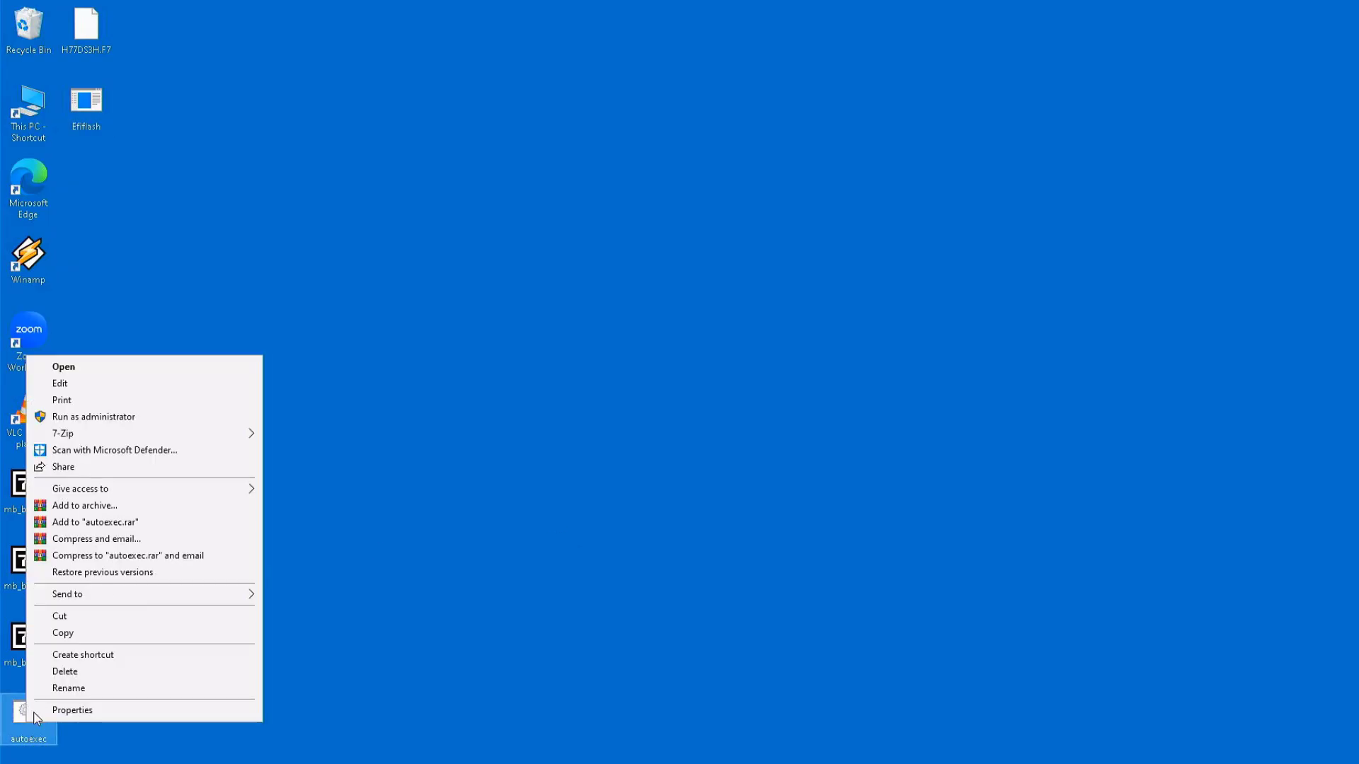
{"action": "left_click", "coordinate": [79, 419]}
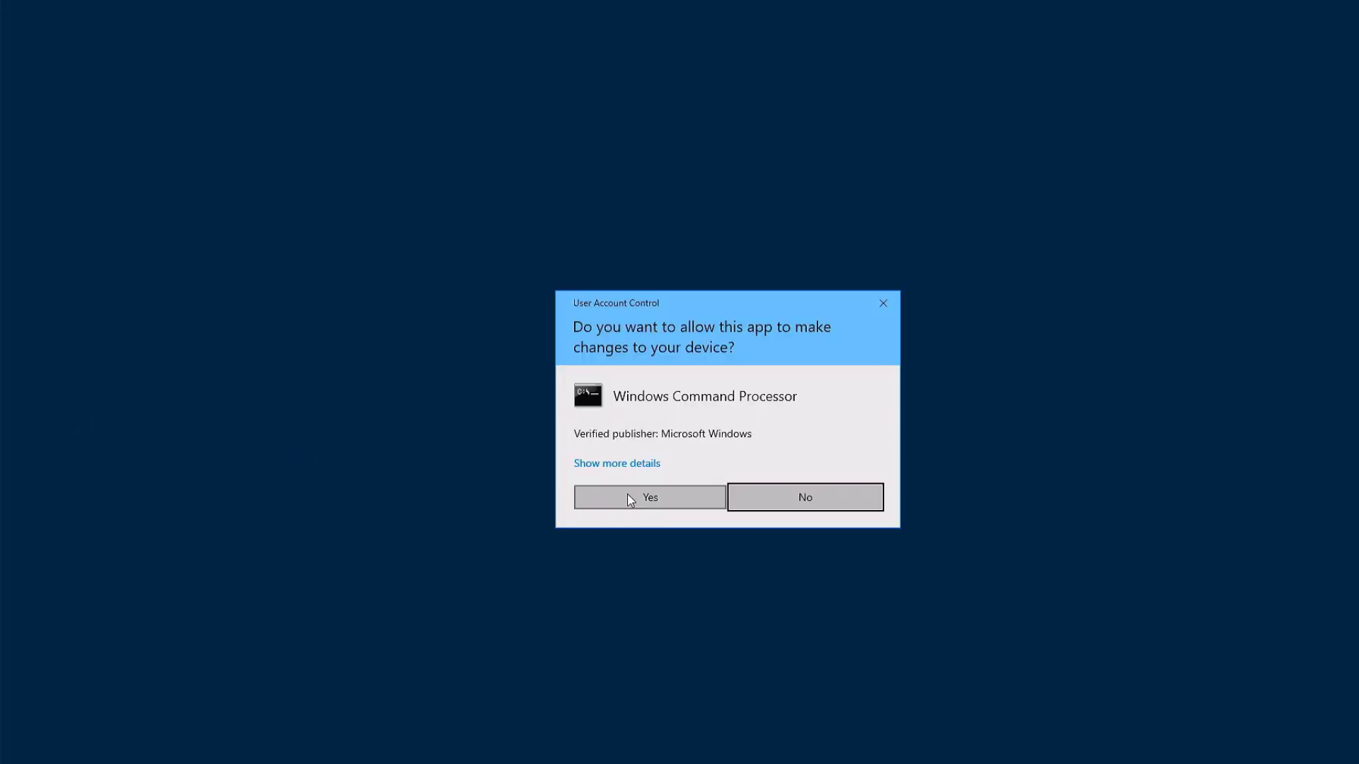
{"action": "left_click", "coordinate": [627, 494]}
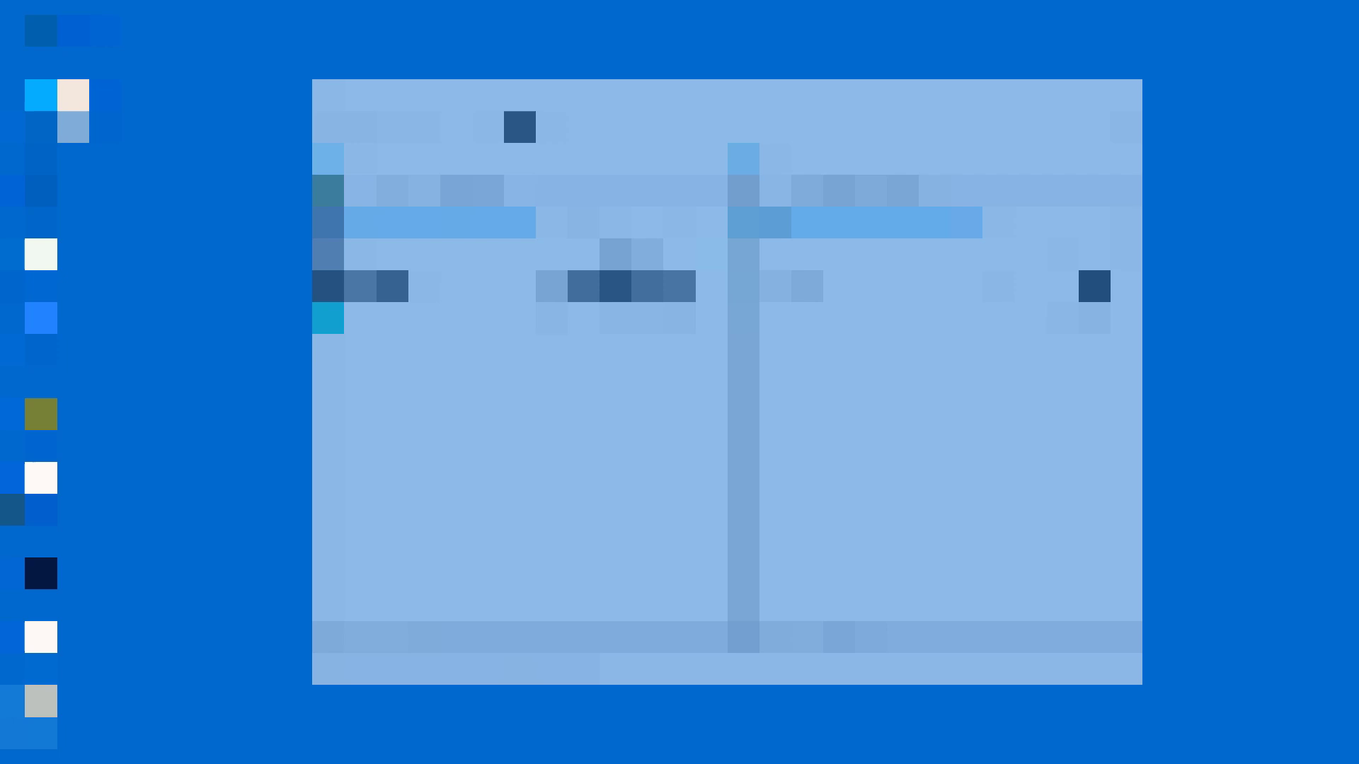
Copy H77DS3H.F7 to the root of C:\ with administrator rights
{"action": "left_click", "coordinate": [363, 273]}
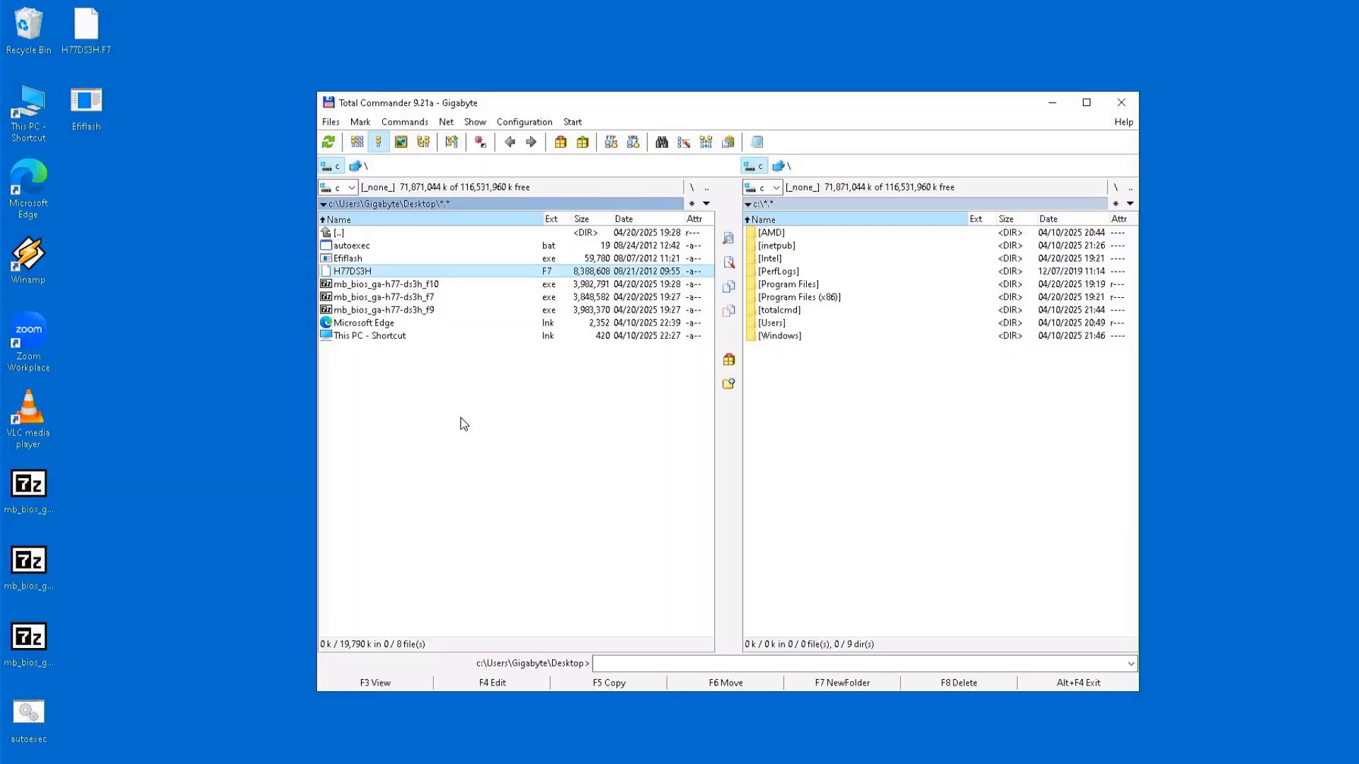
{"action": "left_click", "coordinate": [608, 682]}
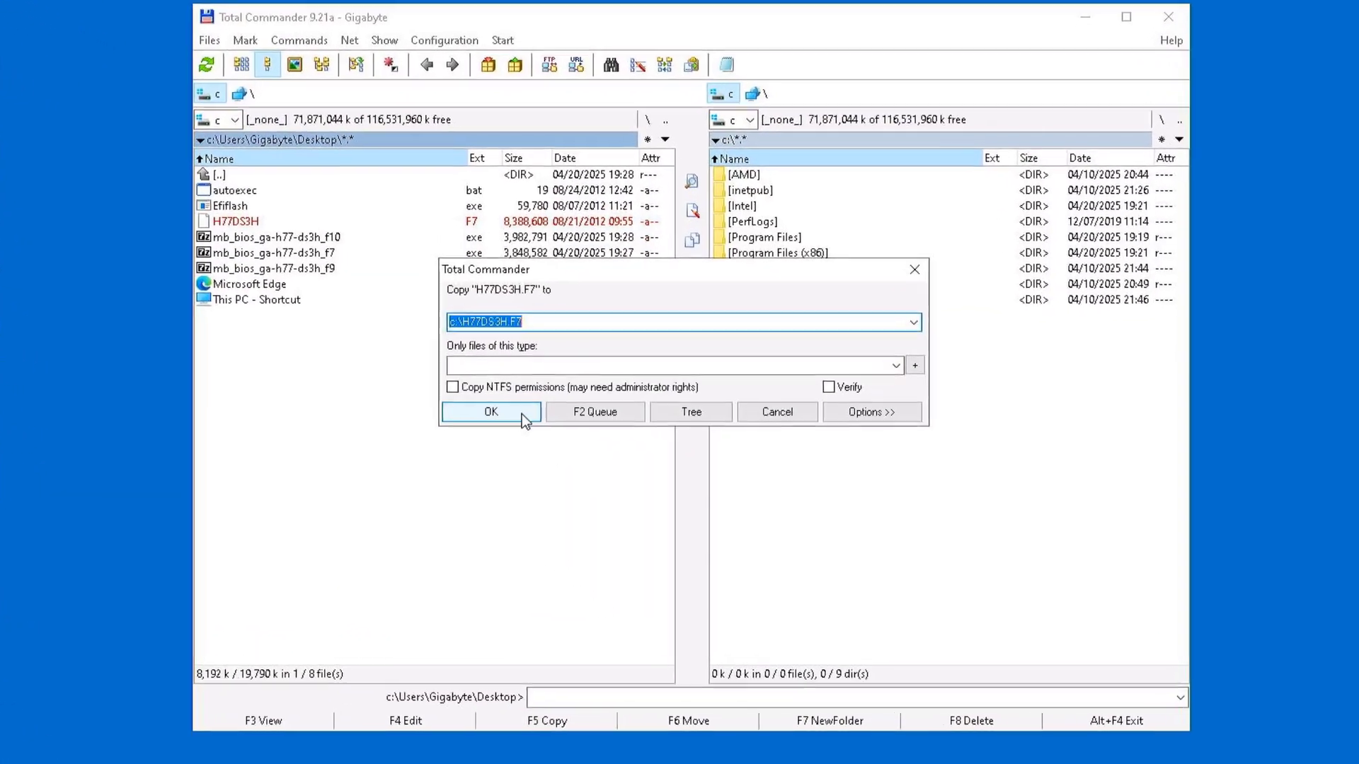
{"action": "left_click", "coordinate": [521, 414]}
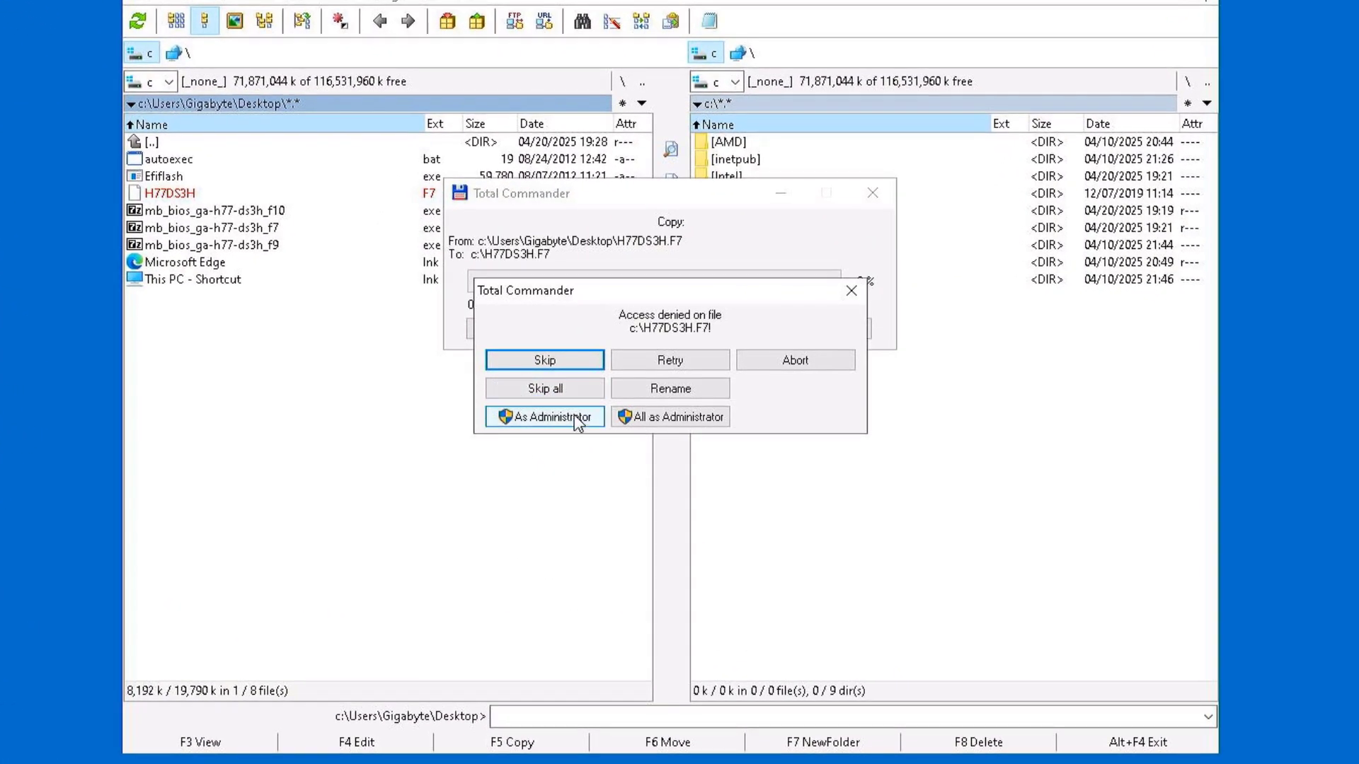
{"action": "left_click", "coordinate": [576, 417]}
{"action": "left_click", "coordinate": [554, 503]}
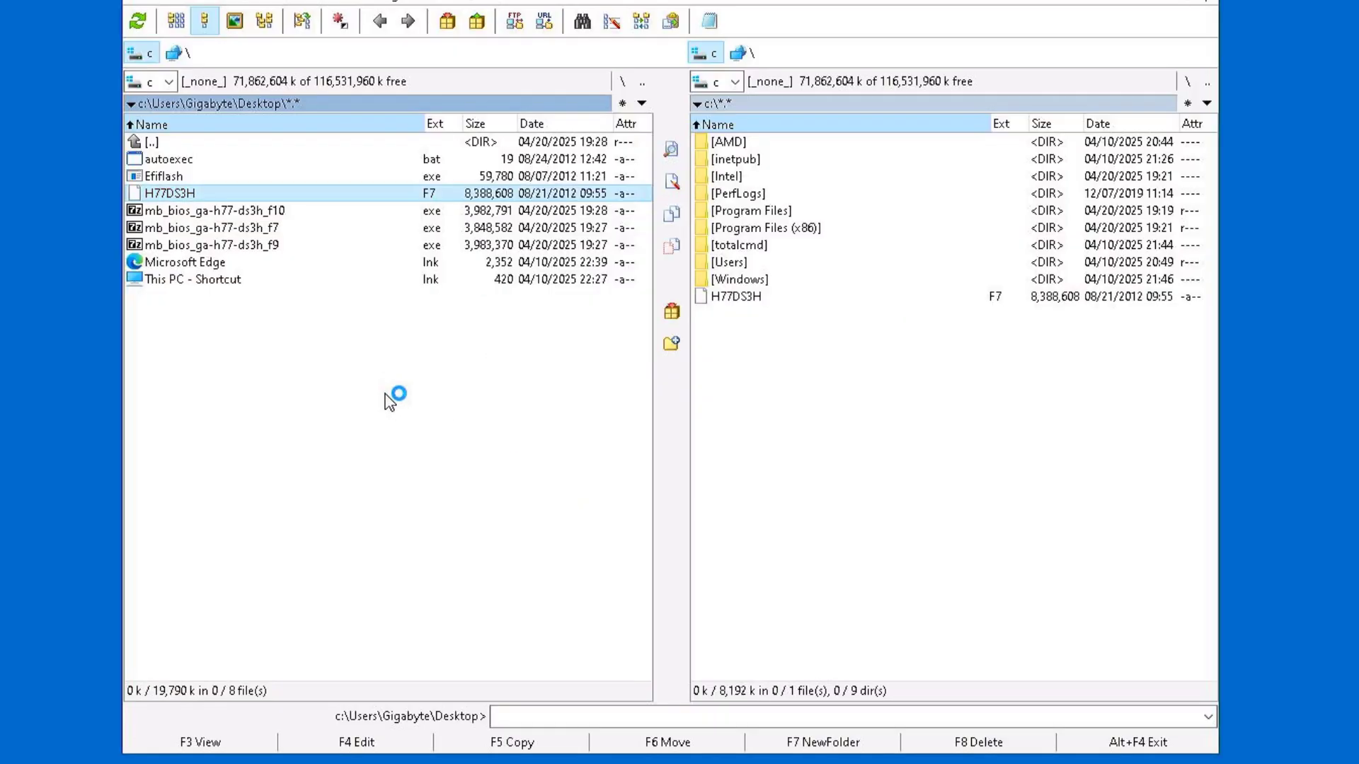
Extract the F9 and F10 BIOS packages, each into its own folder, with 7-Zip
{"action": "right_click", "coordinate": [272, 245]}
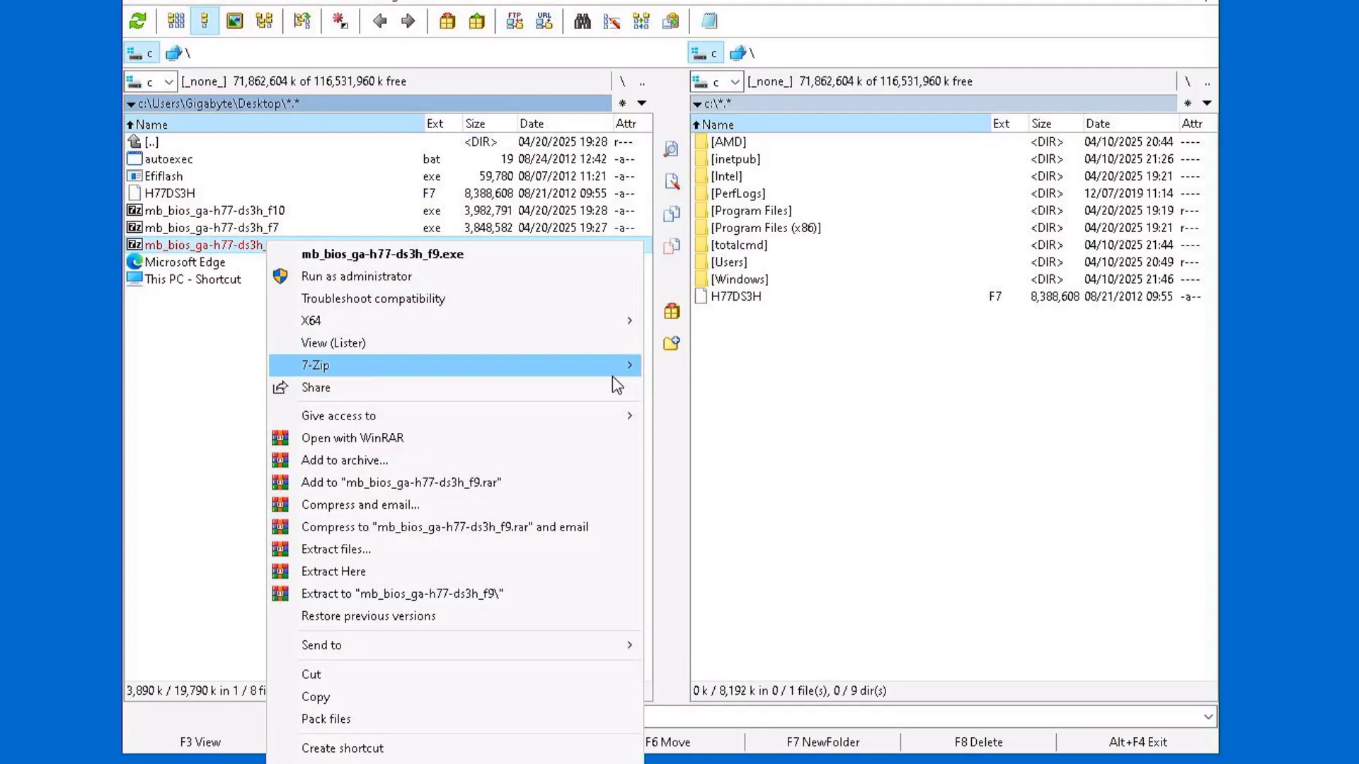
{"action": "mouse_move", "coordinate": [613, 376]}
{"action": "left_click", "coordinate": [755, 457]}
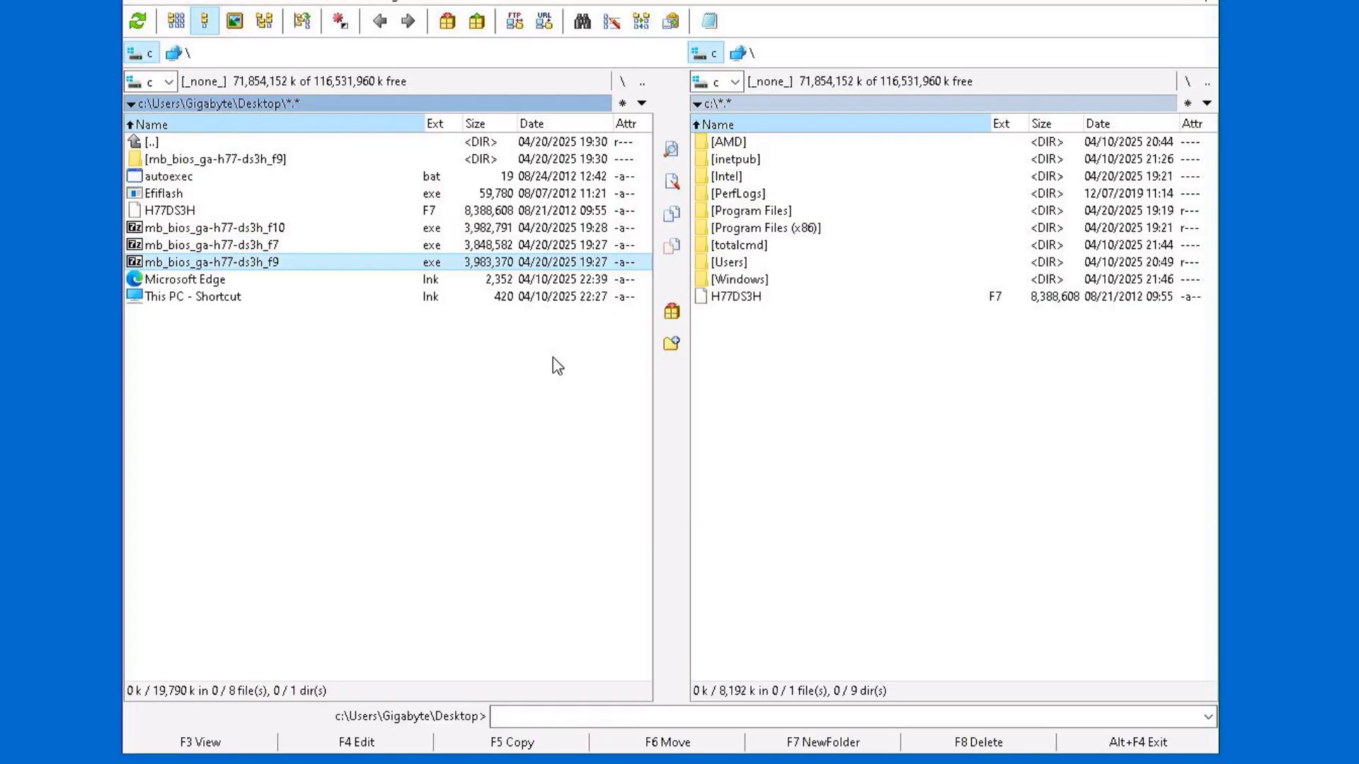
{"action": "right_click", "coordinate": [277, 227]}
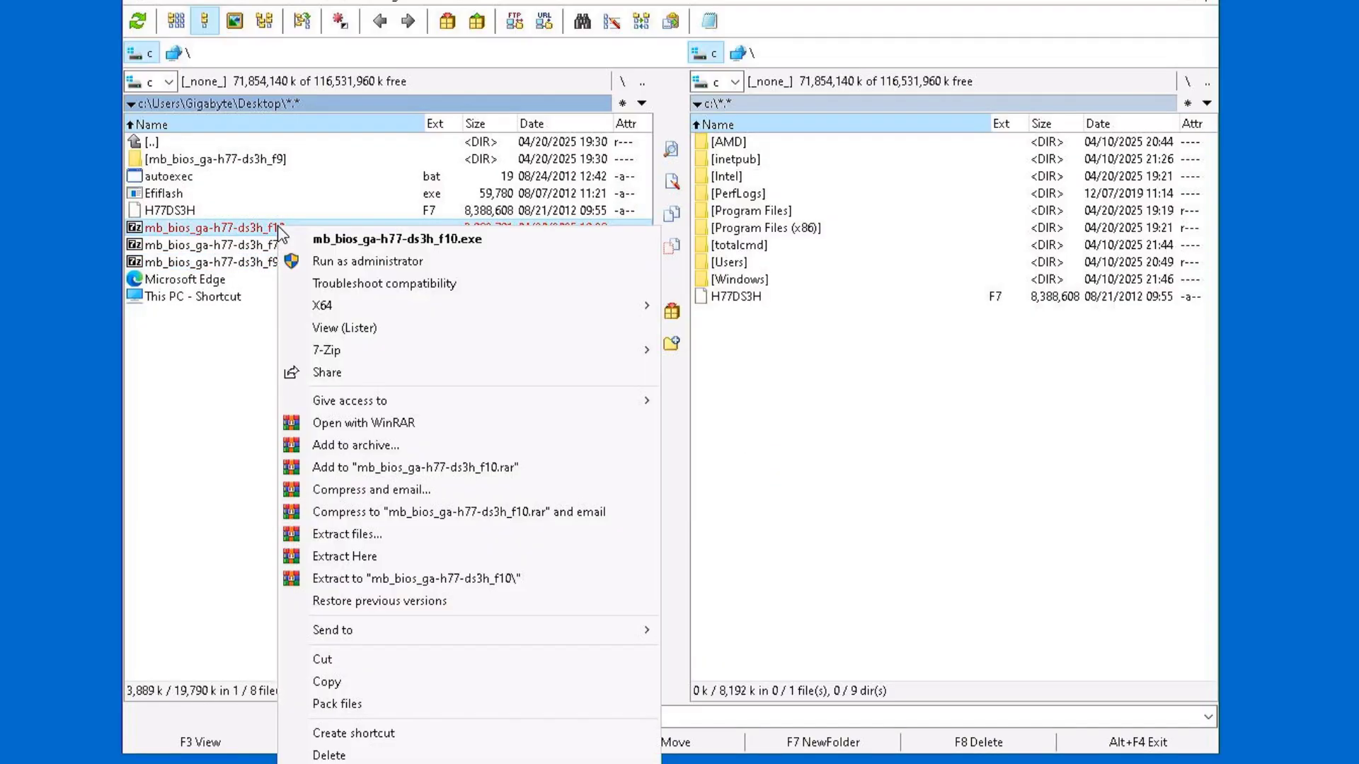
{"action": "mouse_move", "coordinate": [394, 365]}
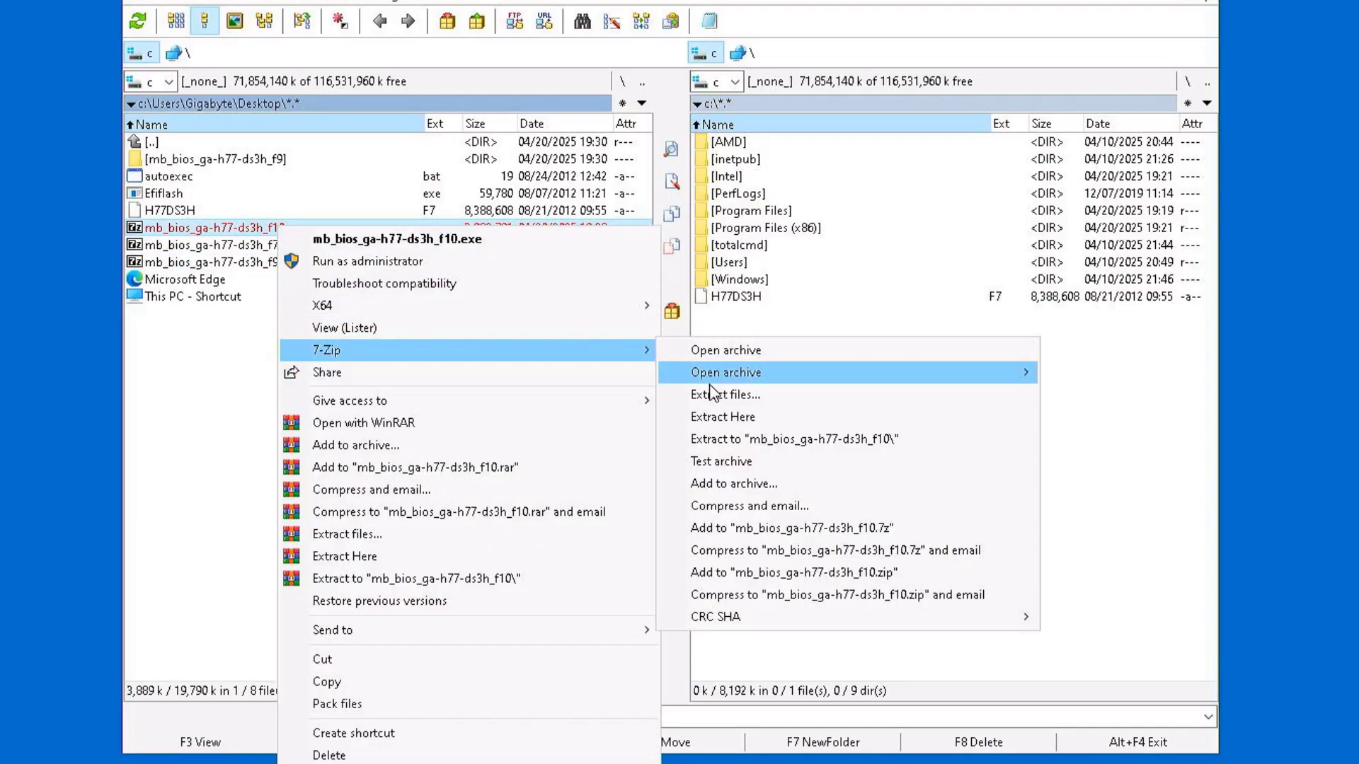
{"action": "left_click", "coordinate": [746, 440]}
Copy the H77DS3H F9 BIOS file from its extracted folder to C:\ as administrator
{"action": "double_click", "coordinate": [278, 181]}
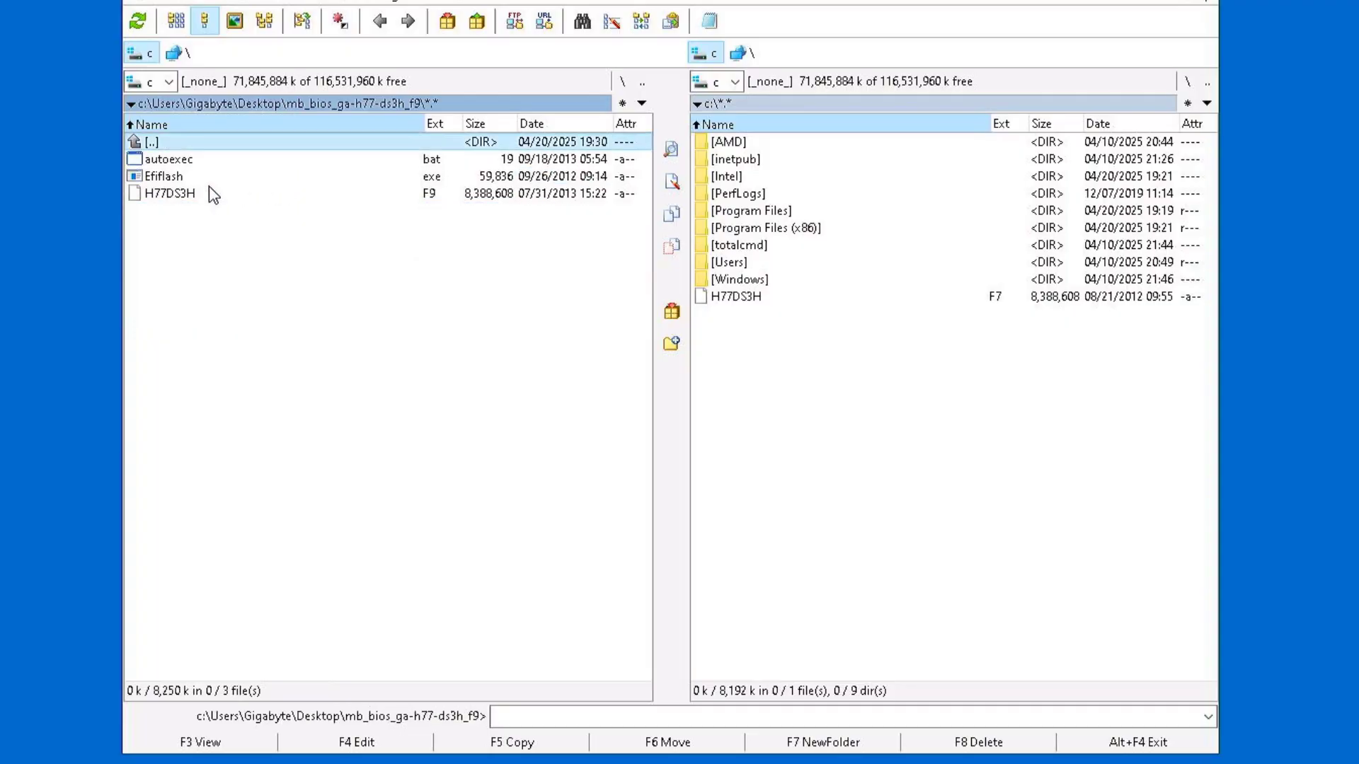
{"action": "left_click", "coordinate": [186, 199]}
{"action": "left_click", "coordinate": [516, 743]}
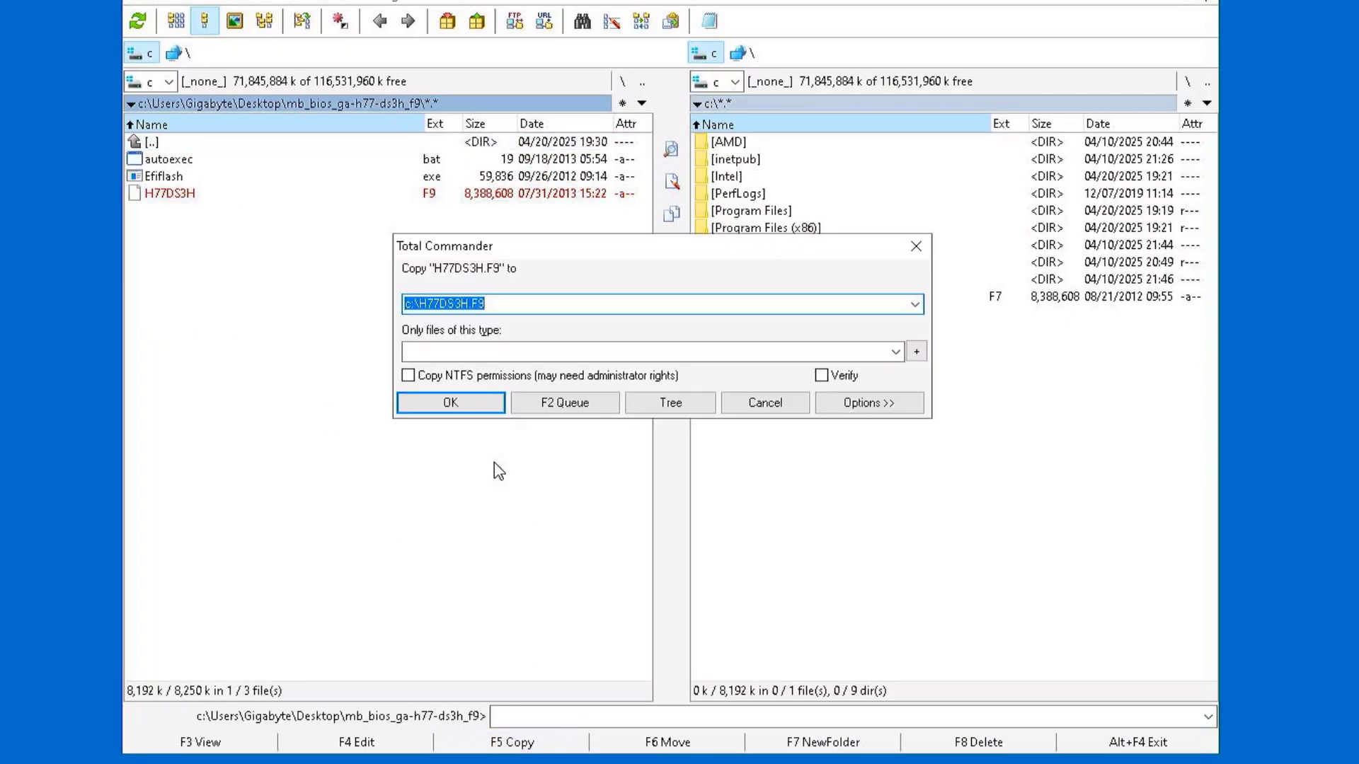
{"action": "left_click", "coordinate": [472, 403]}
{"action": "left_click", "coordinate": [545, 417]}
Copy the H77DS3H F10 BIOS file from its extracted folder to C:\ as administrator
{"action": "double_click", "coordinate": [191, 144]}
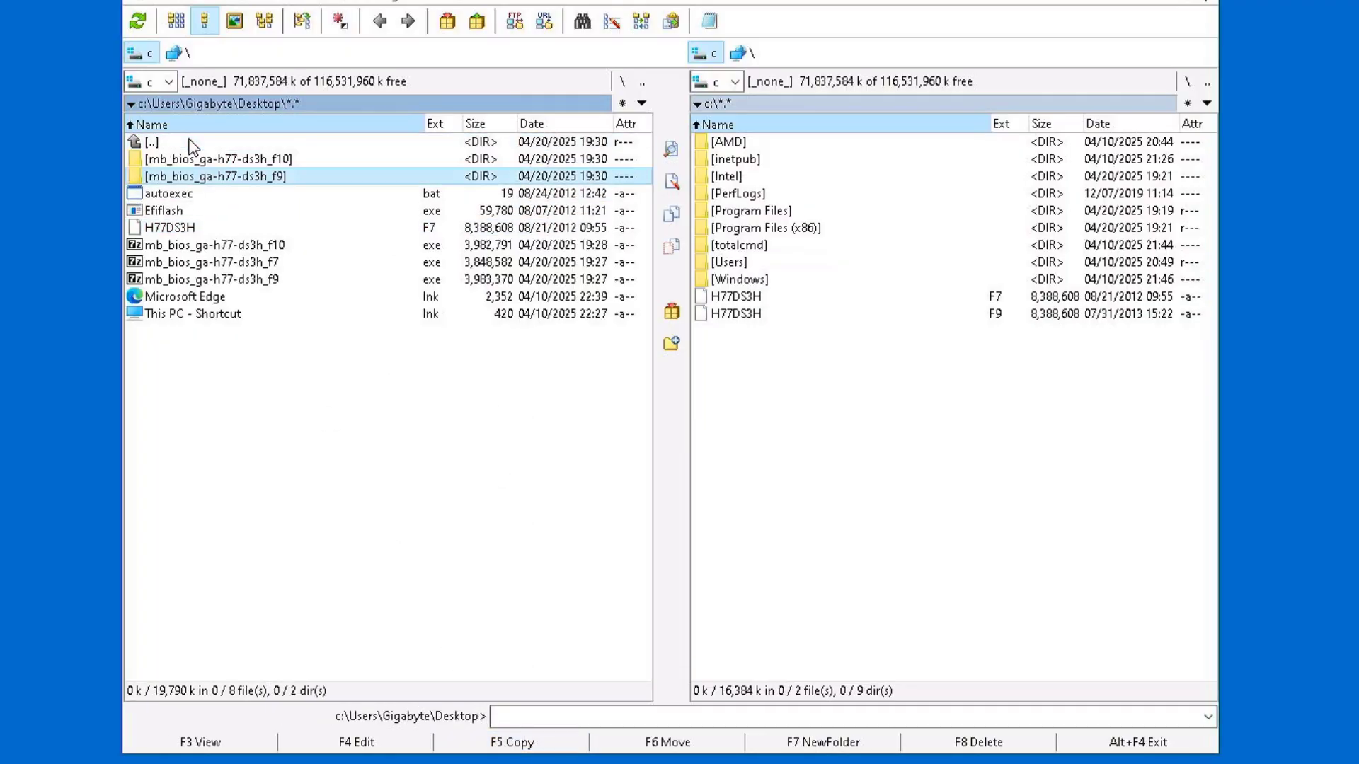
{"action": "double_click", "coordinate": [216, 160]}
{"action": "left_click", "coordinate": [188, 193]}
{"action": "left_click", "coordinate": [506, 743]}
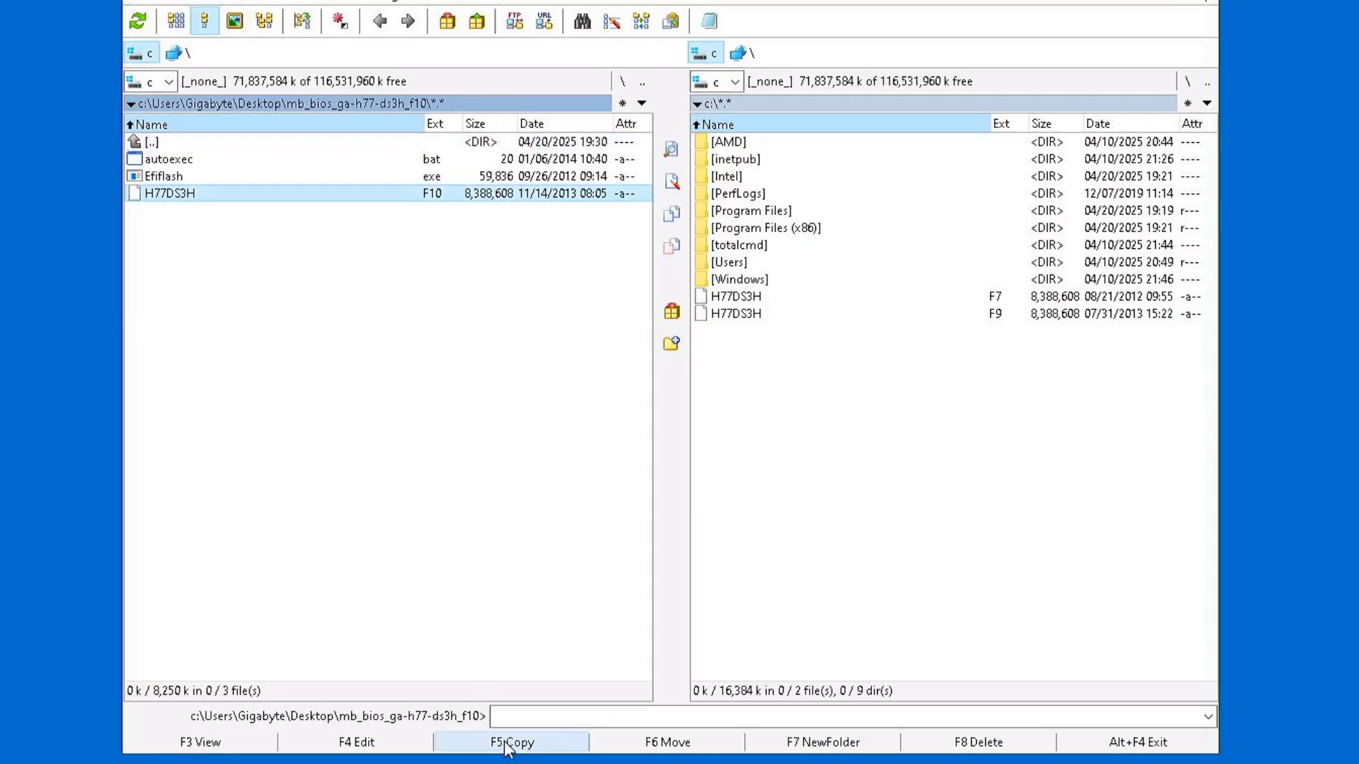
{"action": "left_click", "coordinate": [467, 404]}
{"action": "left_click", "coordinate": [494, 416]}
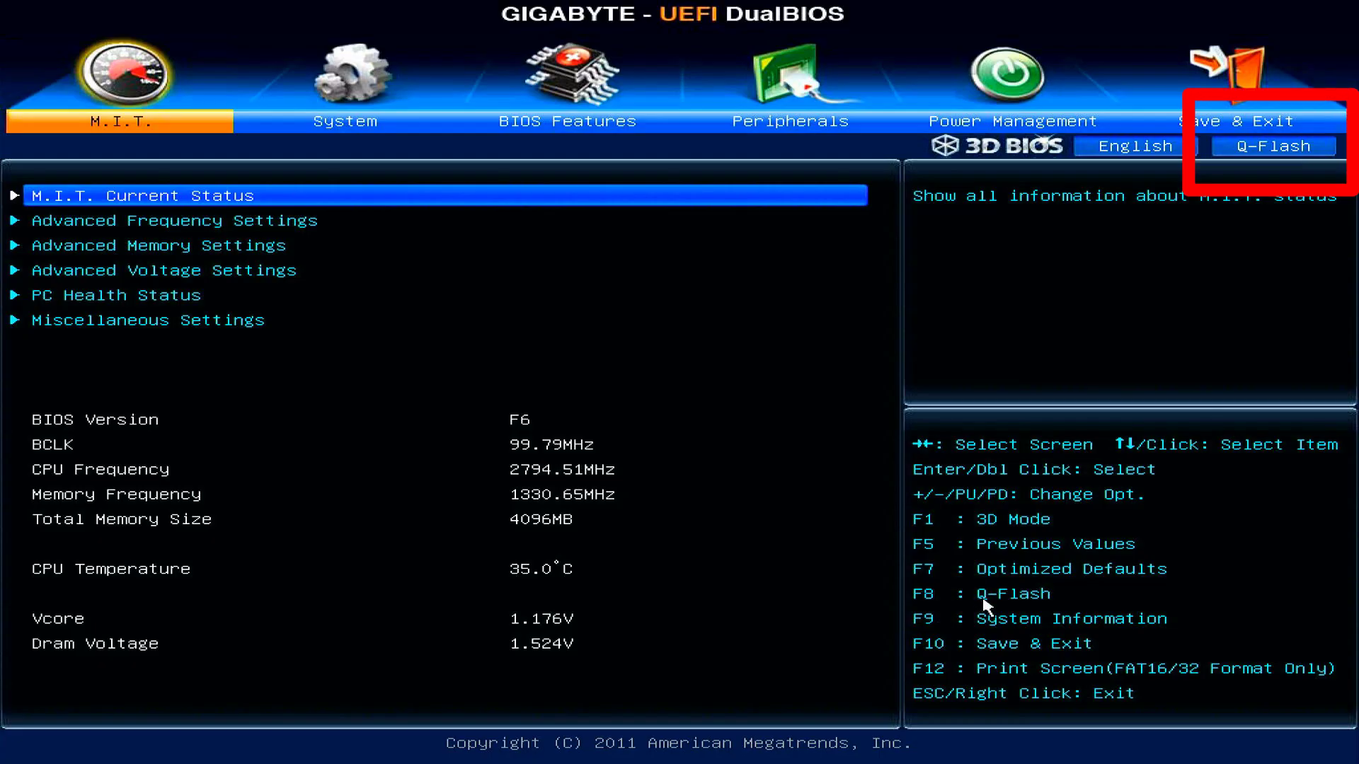
Enter Q-Flash, choose Update BIOS From Drive and browse the KINGSTON partition's files
{"action": "left_click", "coordinate": [1295, 153]}
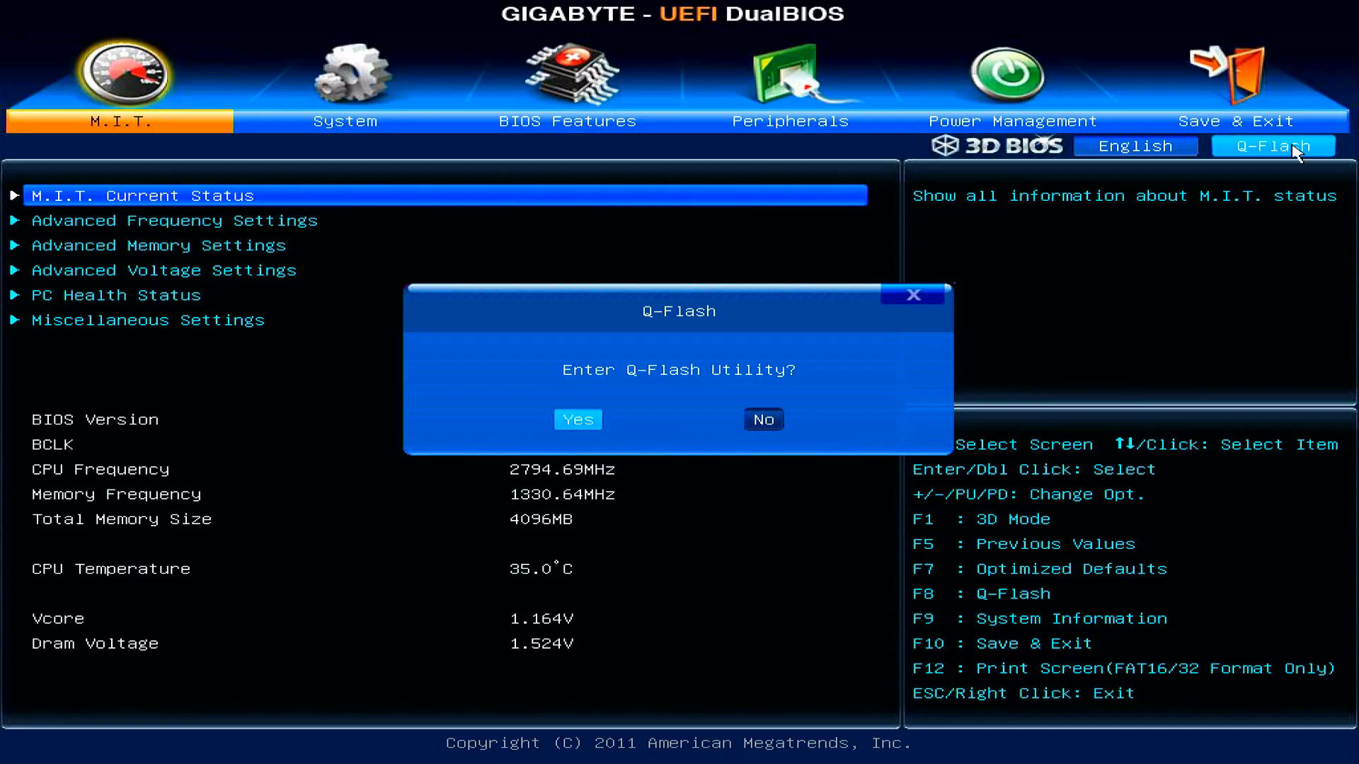
{"action": "key", "text": "Return"}
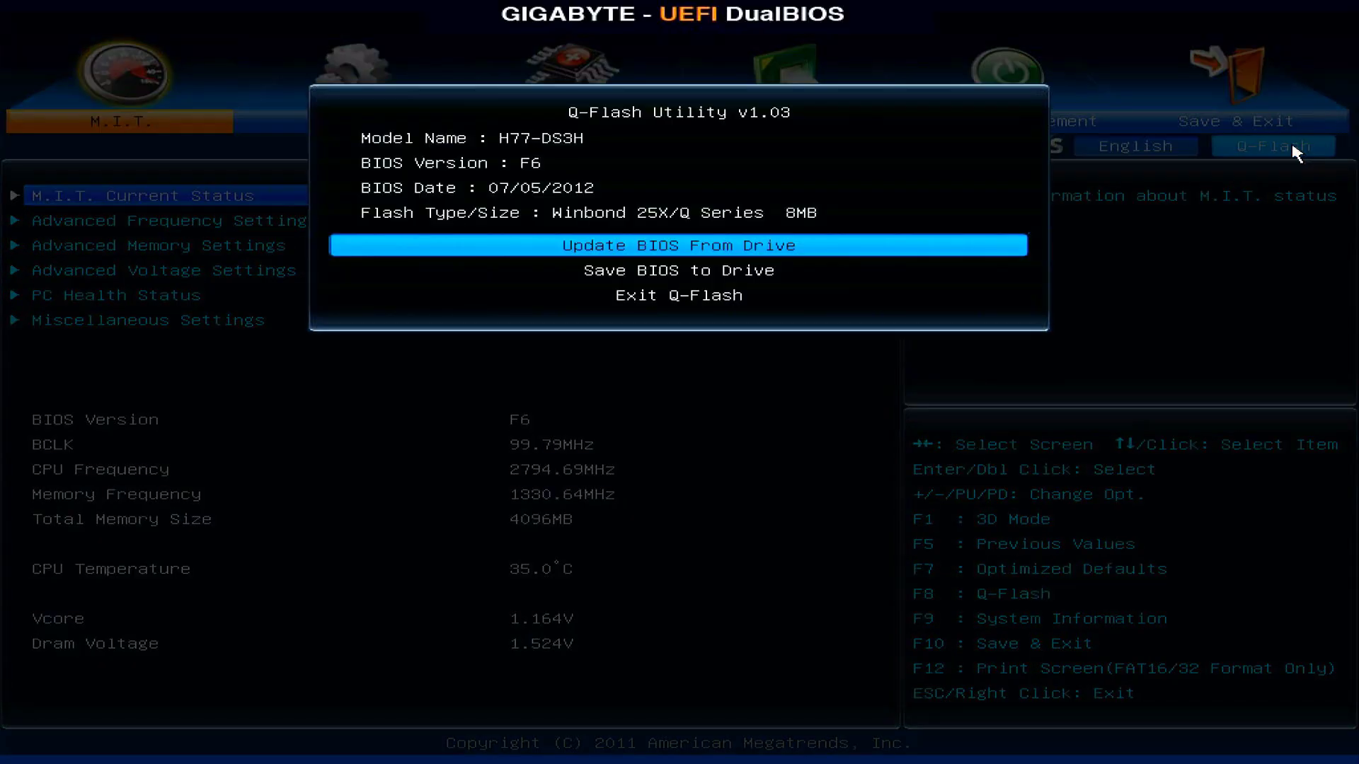
{"action": "key", "text": "Return"}
{"action": "key", "text": "Return"}
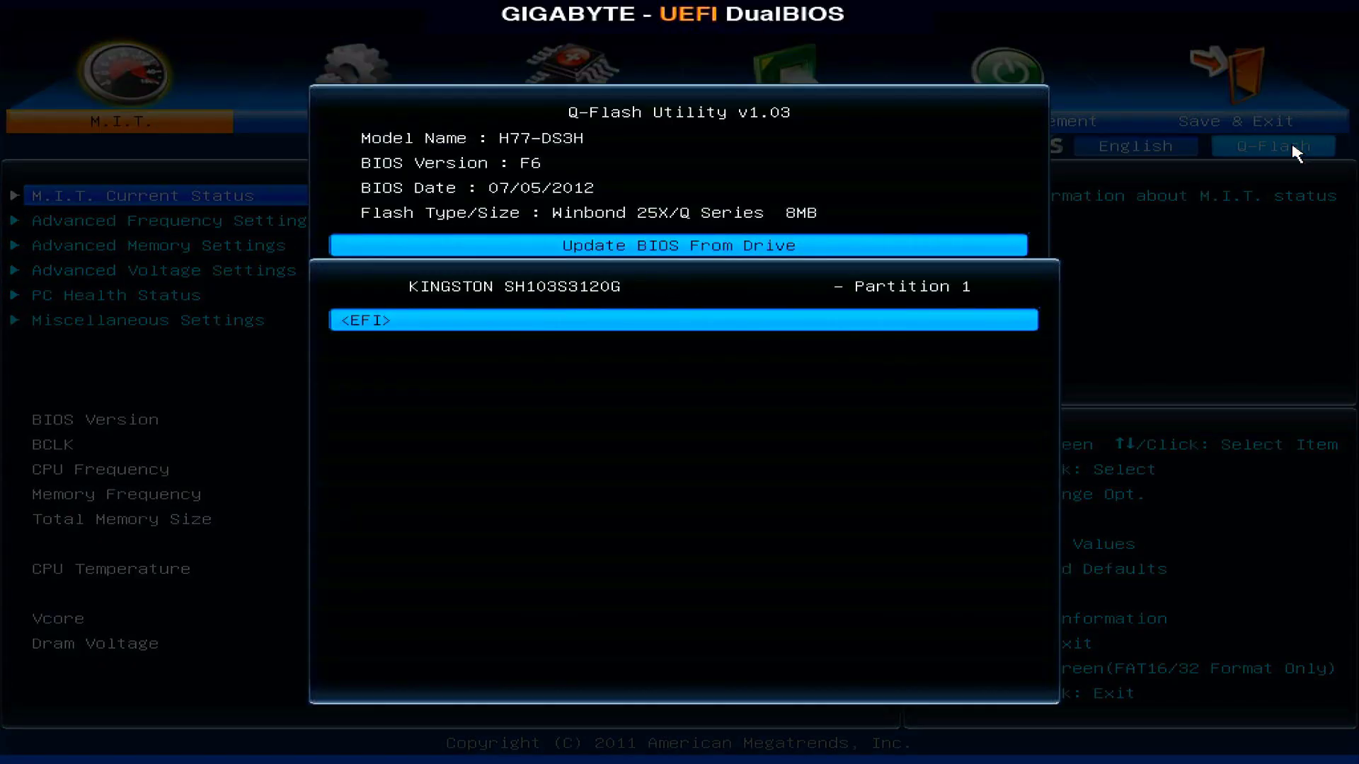
{"action": "key", "text": "Down"}
{"action": "key", "text": "Return"}
{"action": "key", "text": "Escape"}
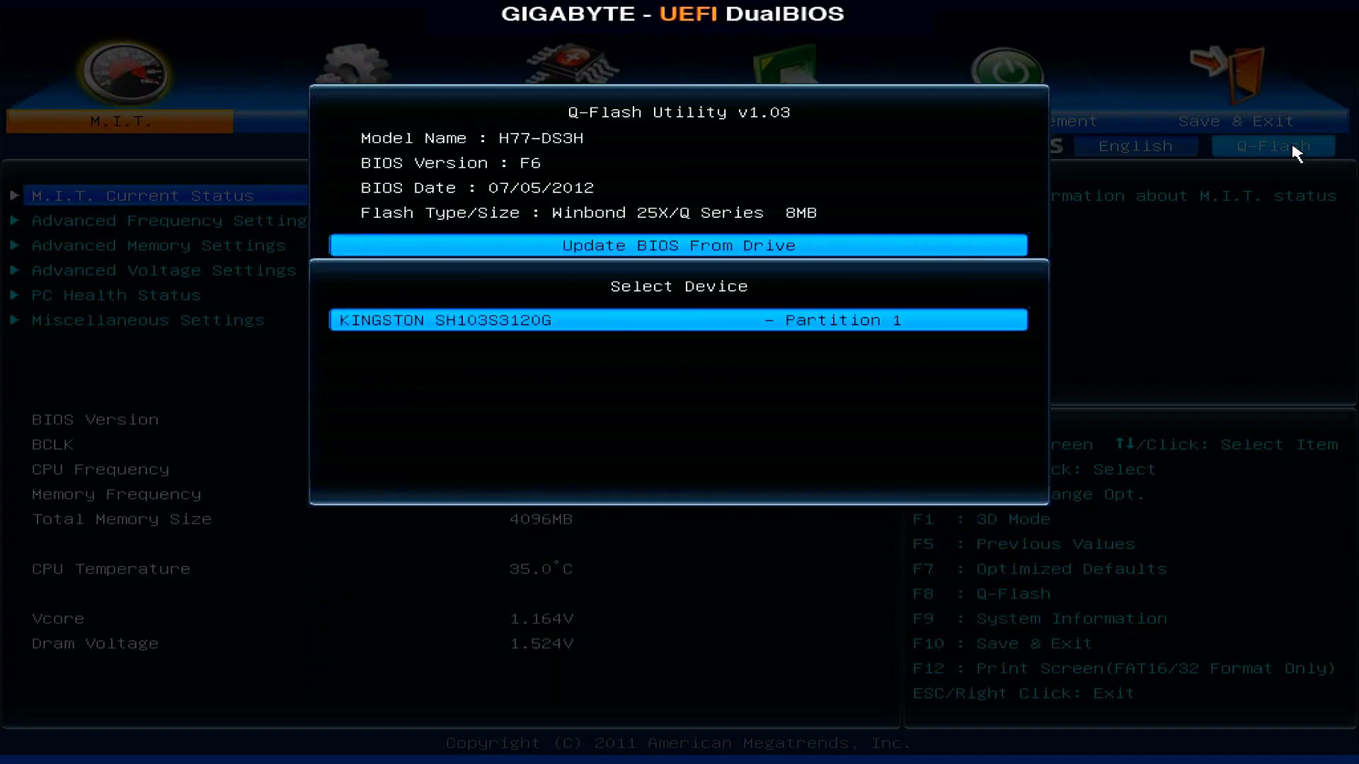
{"action": "key", "text": "Return"}
Navigate into the Microsoft folder and then its Boot subfolder
{"action": "key", "text": "Down"}
{"action": "key", "text": "Down"}
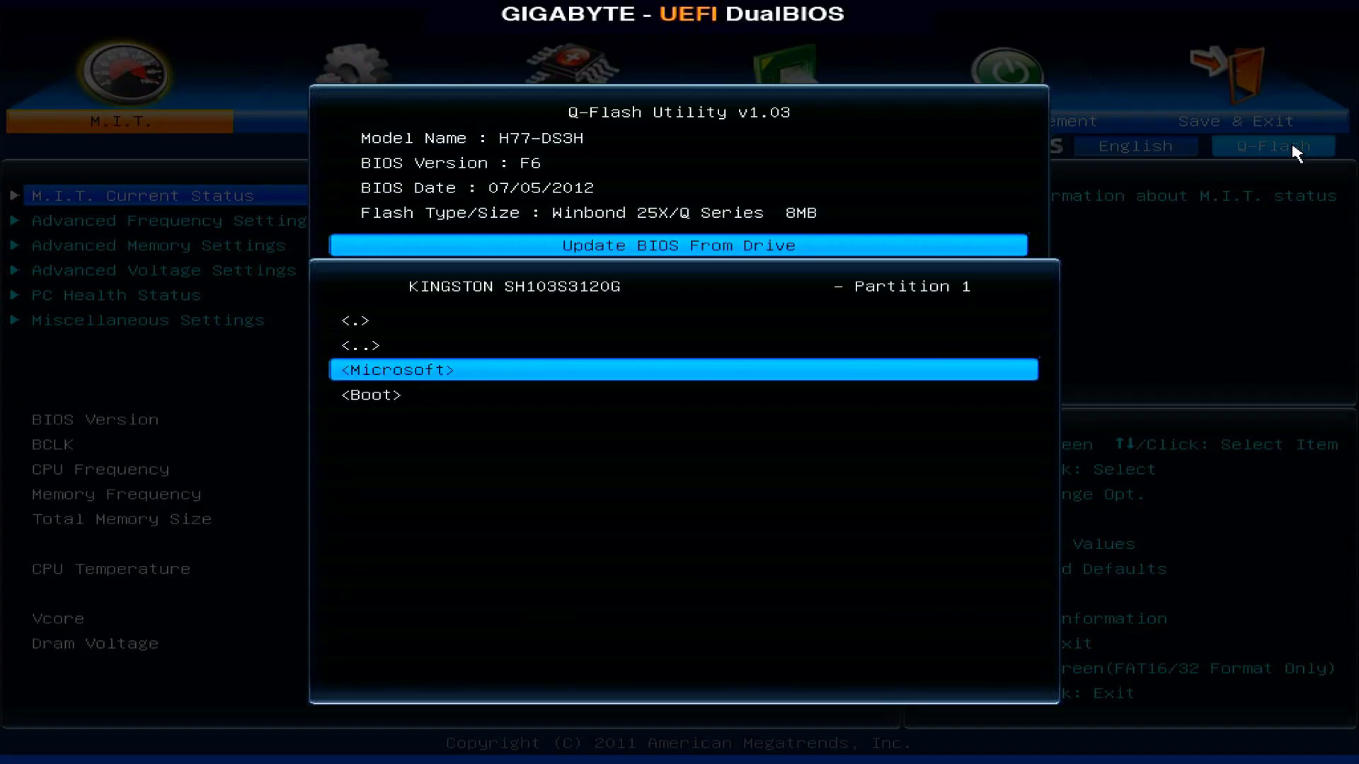
{"action": "key", "text": "Return"}
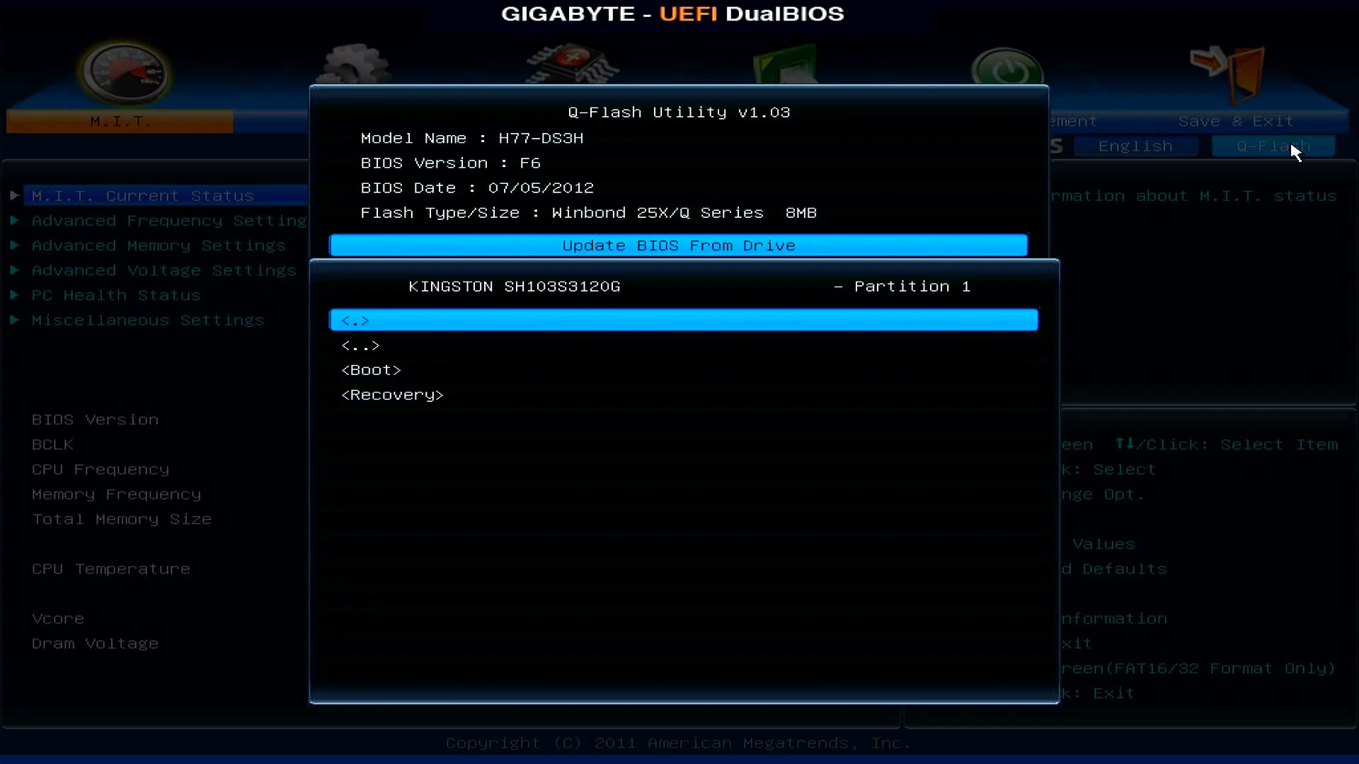
{"action": "key", "text": "Down"}
{"action": "key", "text": "Down"}
{"action": "key", "text": "Return"}
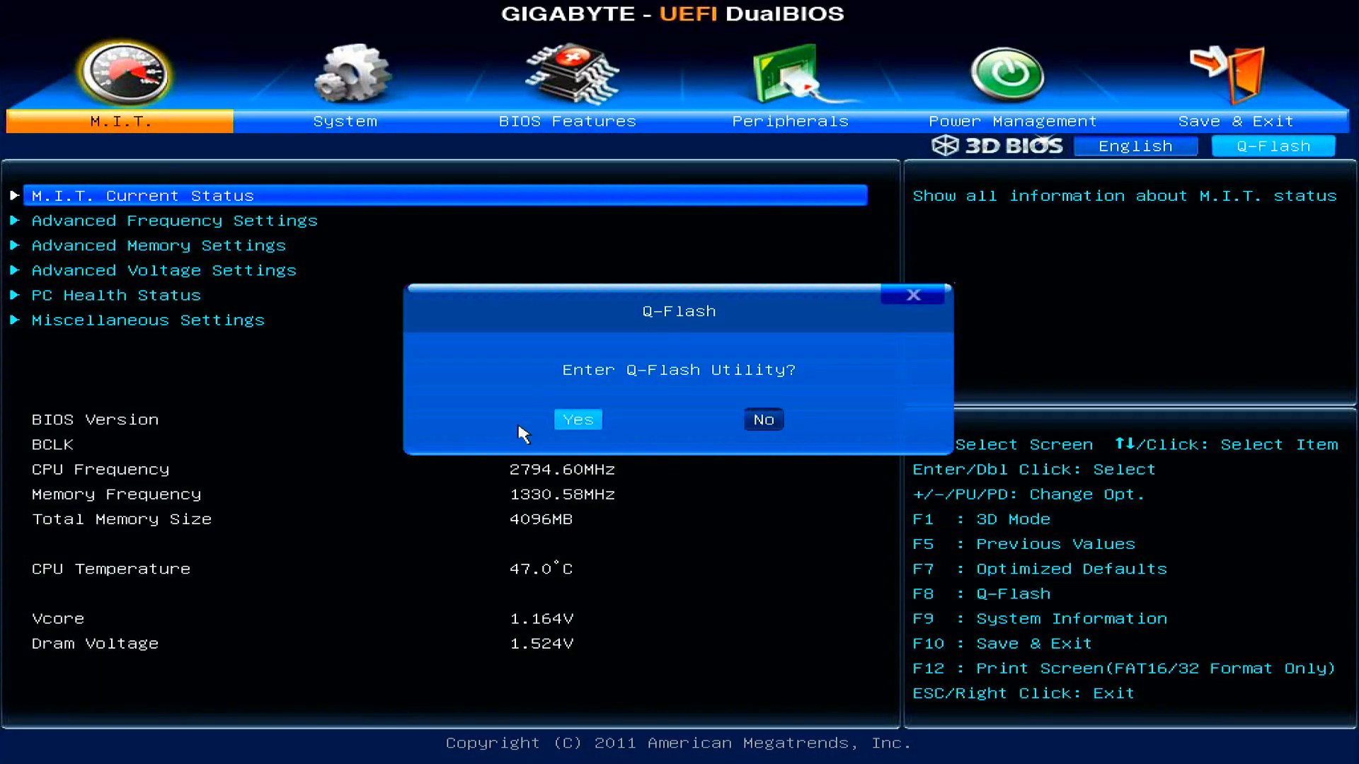
Re-enter Q-Flash, update from the Mass Storage drive and load H77DS3H.F7
{"action": "left_click", "coordinate": [570, 420]}
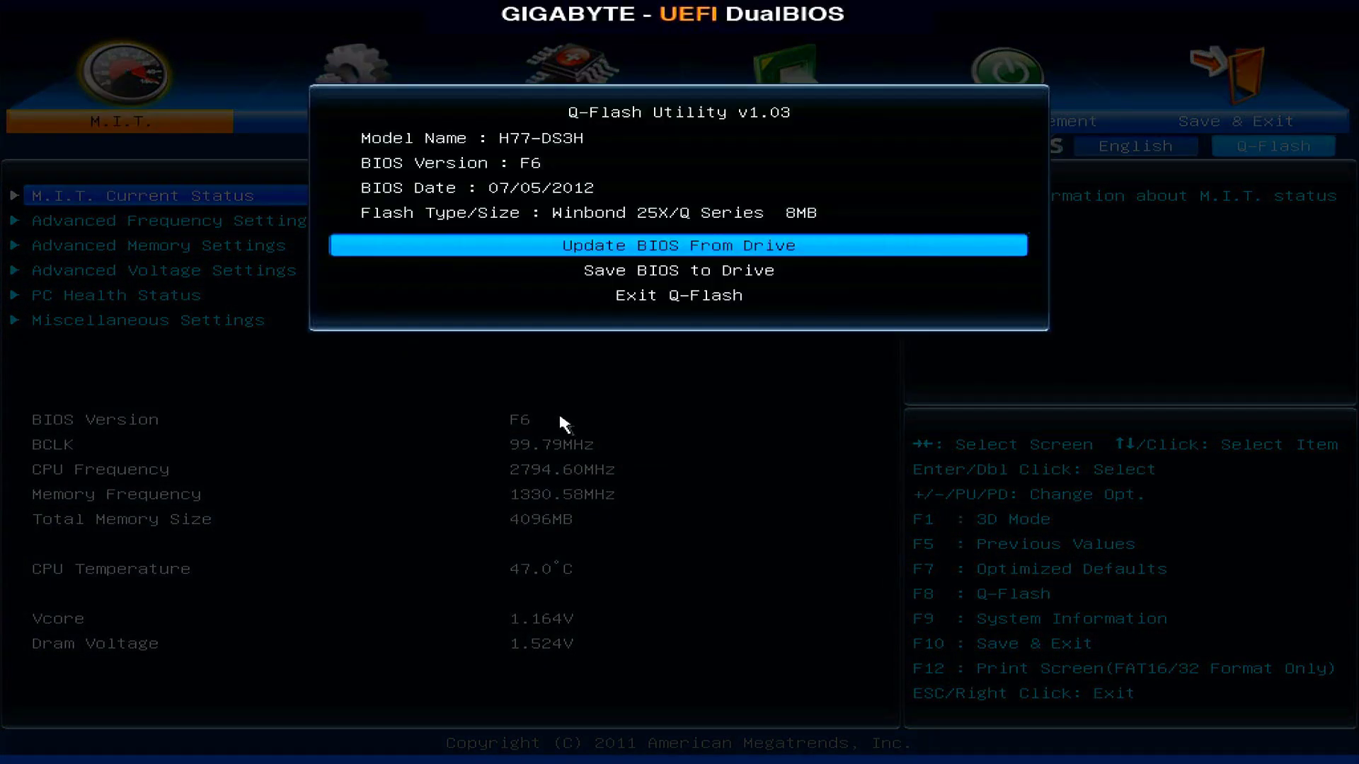
{"action": "key", "text": "Return"}
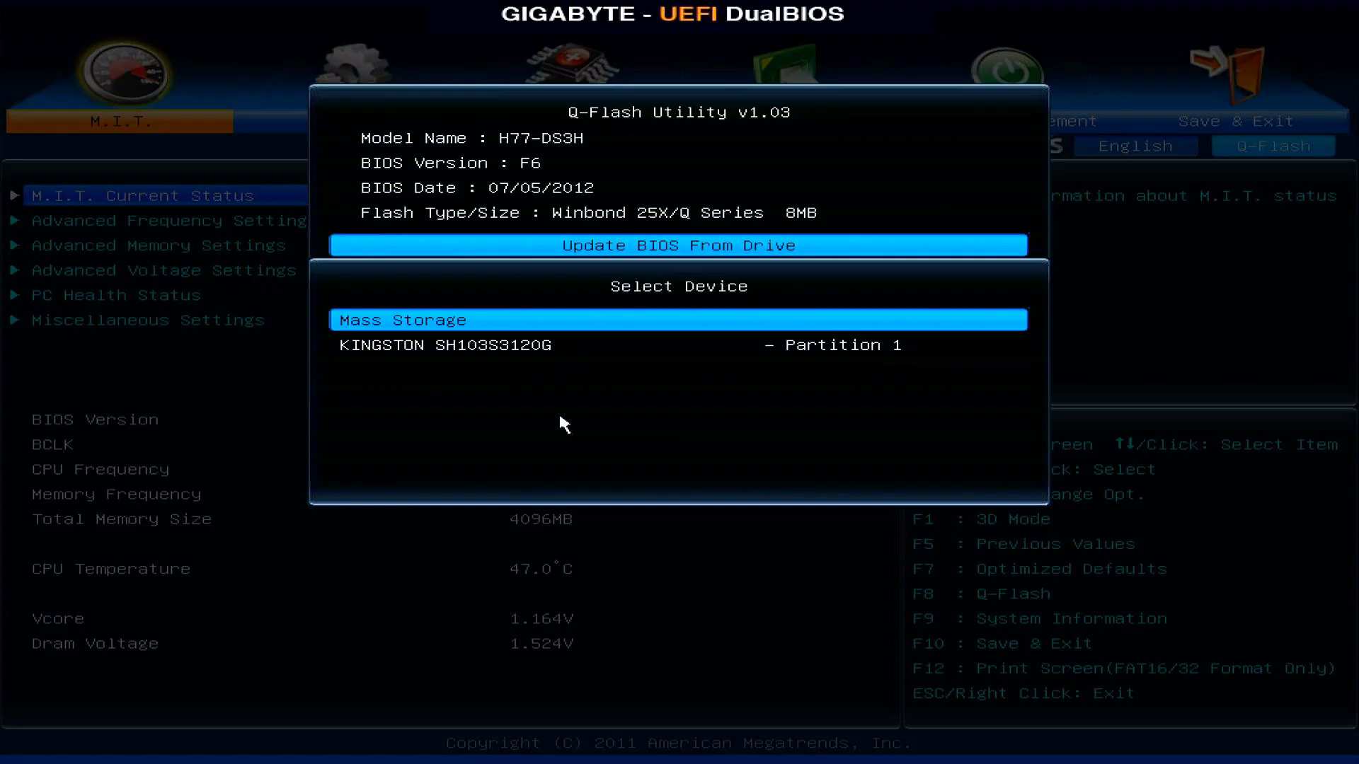
{"action": "key", "text": "Return"}
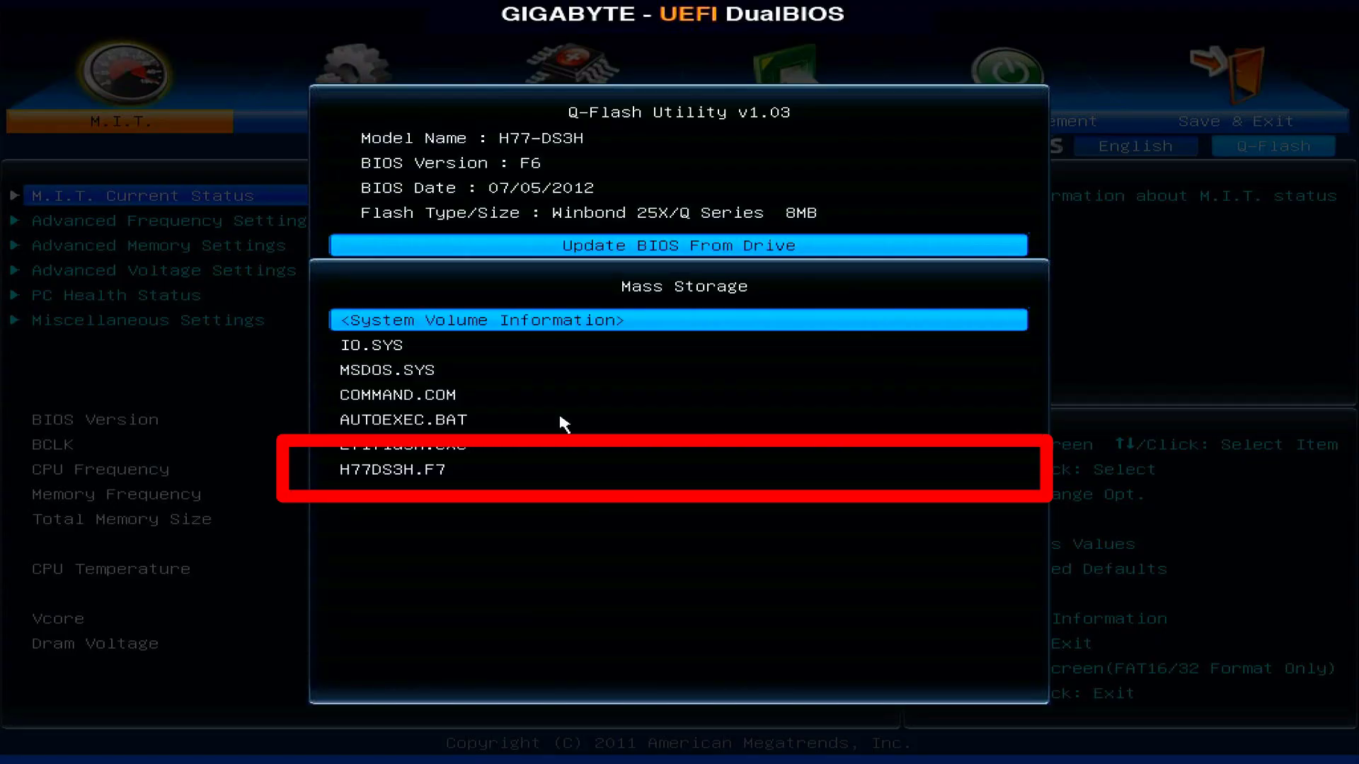
{"action": "key", "text": "Down"}
{"action": "key", "text": "Down"}
{"action": "key", "text": "Down"}
{"action": "key", "text": "Down"}
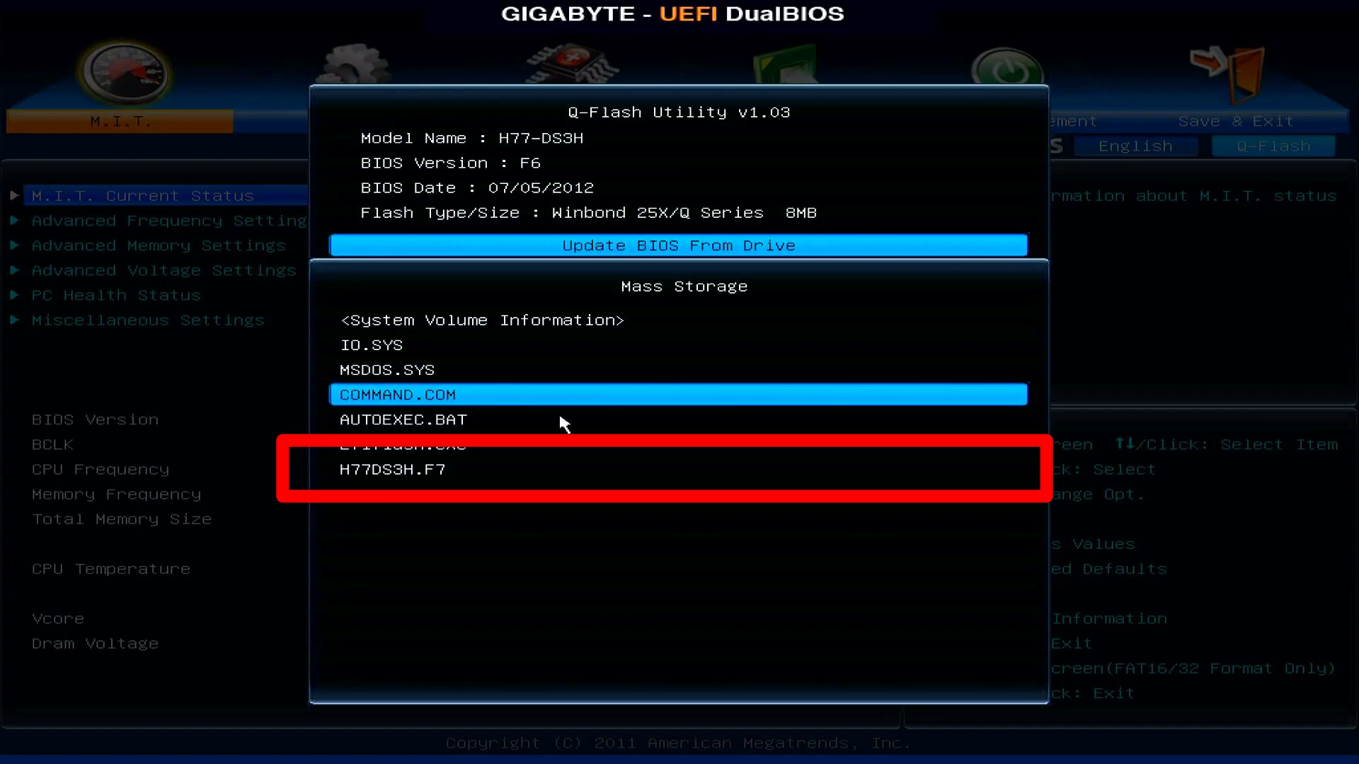
{"action": "key", "text": "Down"}
{"action": "key", "text": "Down"}
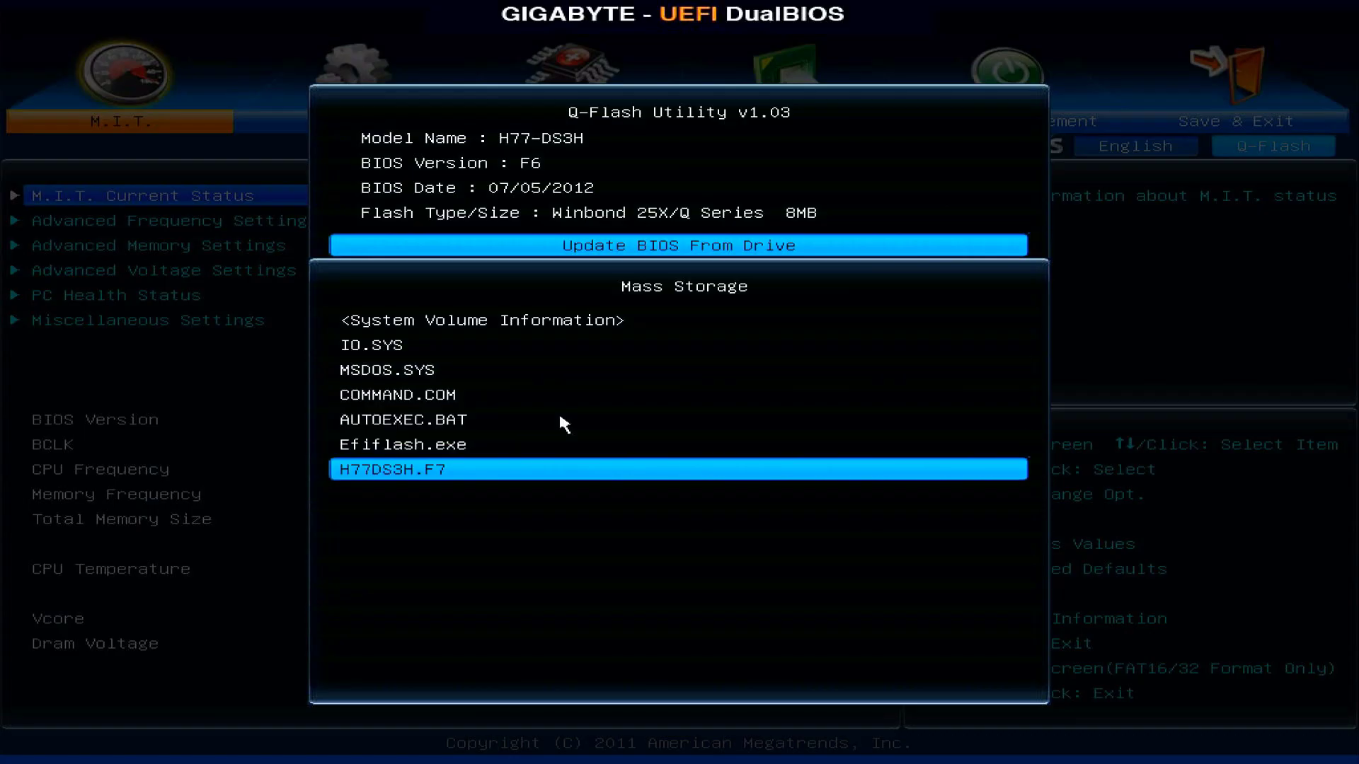
{"action": "key", "text": "Return"}
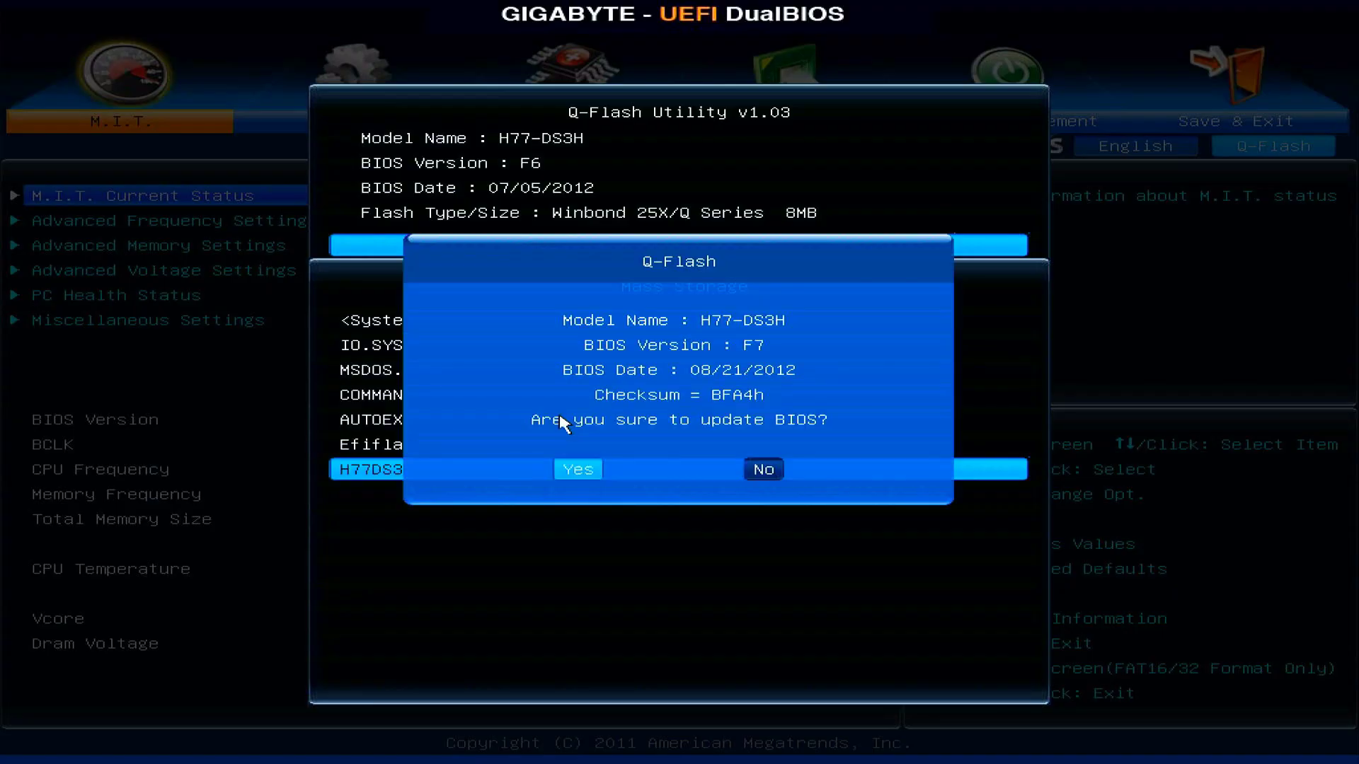
Confirm the update to F7 and open the Peripherals page once the reflashed BIOS is back
{"action": "key", "text": "Return"}
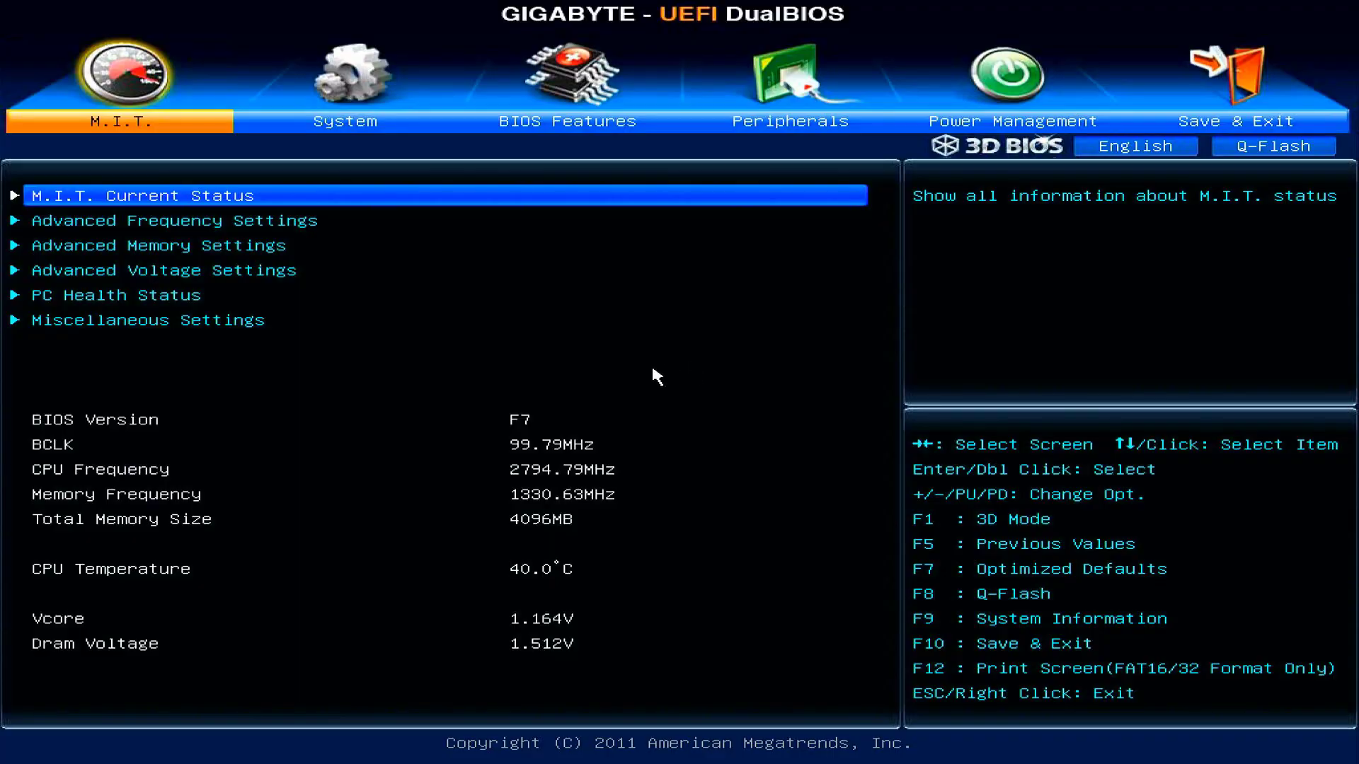
{"action": "left_click", "coordinate": [767, 126]}
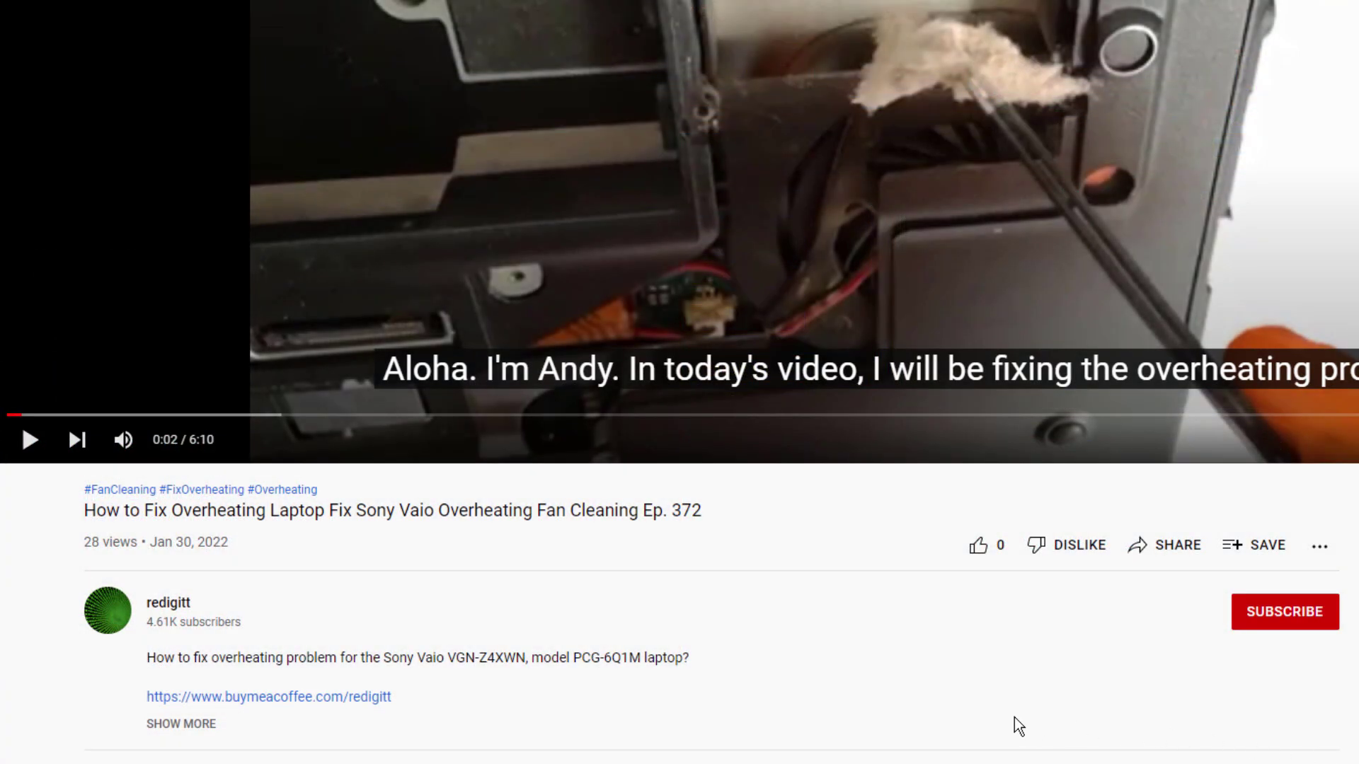
Open the Buy Me a Coffee link from the video description and start a $1 support payment
{"action": "left_click", "coordinate": [371, 700]}
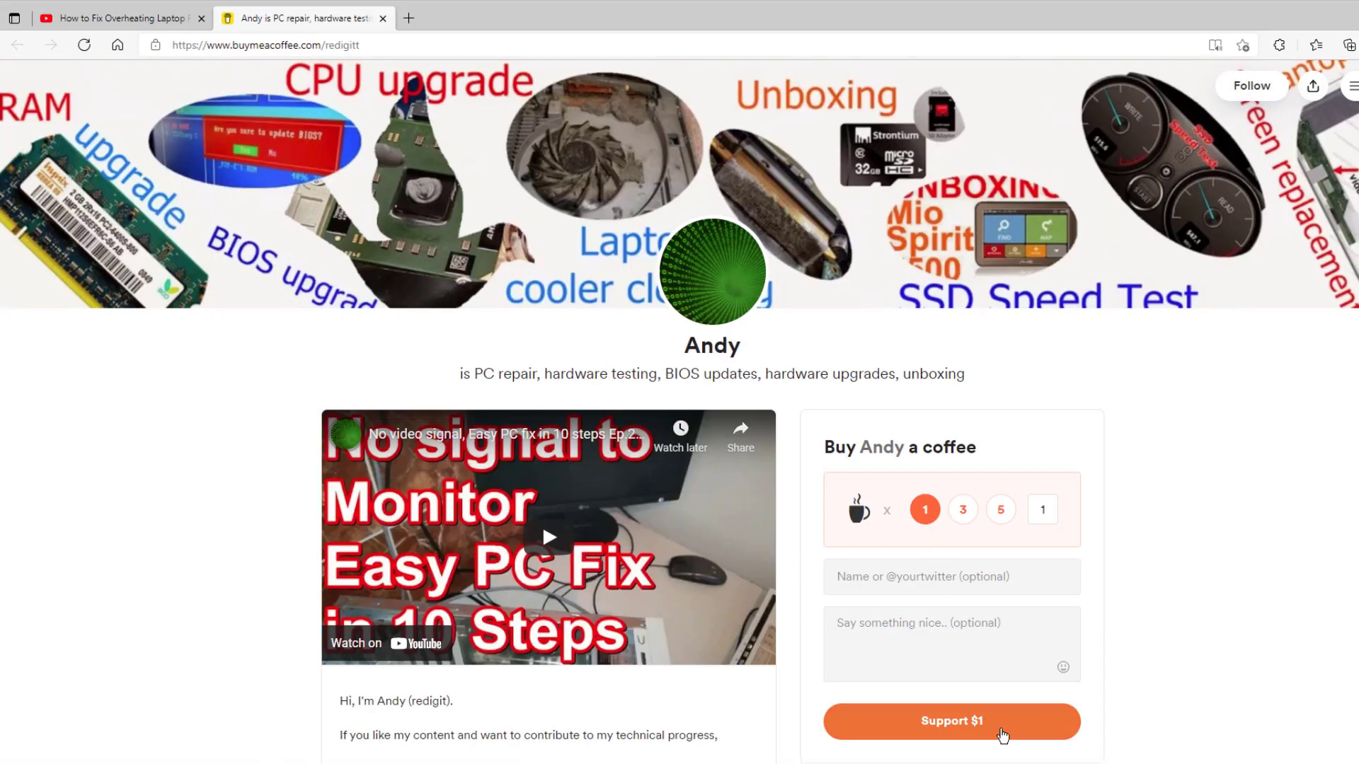
{"action": "left_click", "coordinate": [1008, 733]}
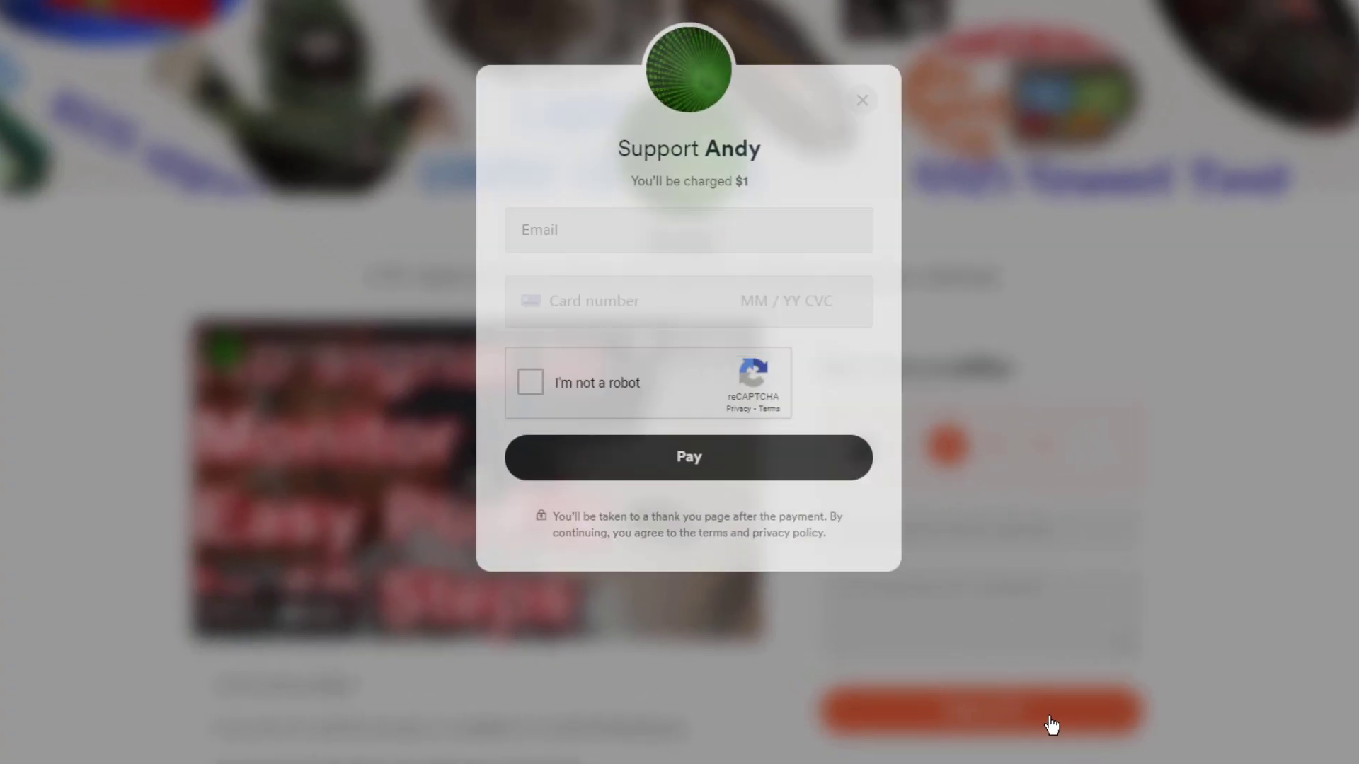